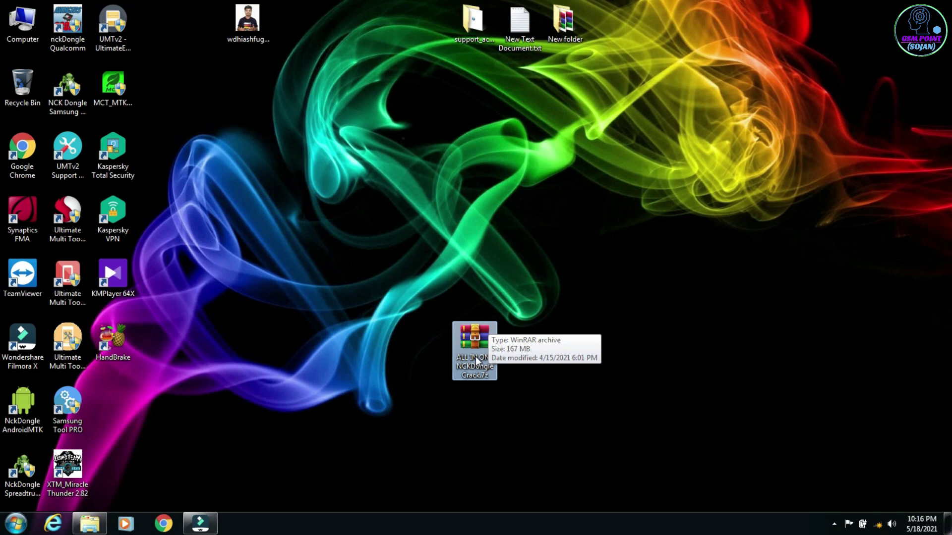
# - Extract the ALL IN ONE NCKDongle Crack archive into its own folder using the archive password, and move that folder beside the archive
pyautogui.rightClick(475, 356)
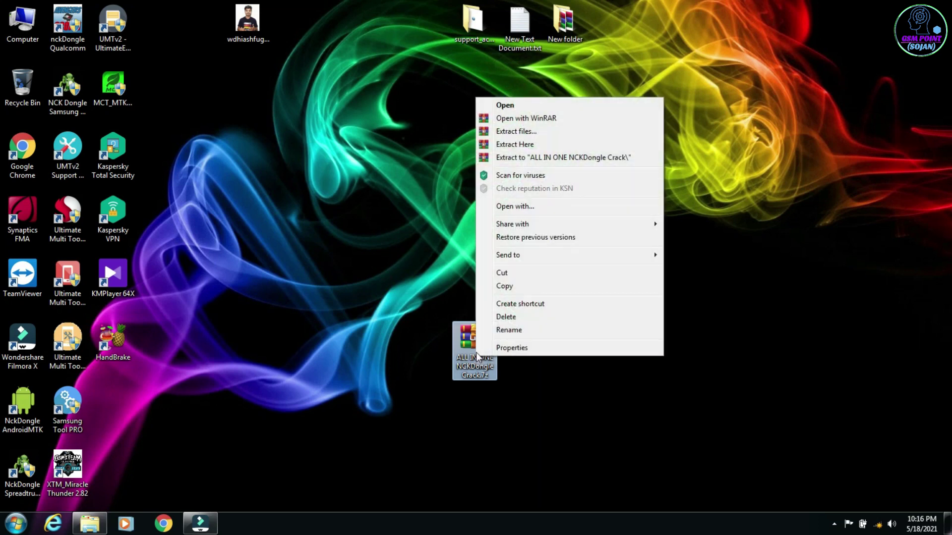
pyautogui.click(571, 158)
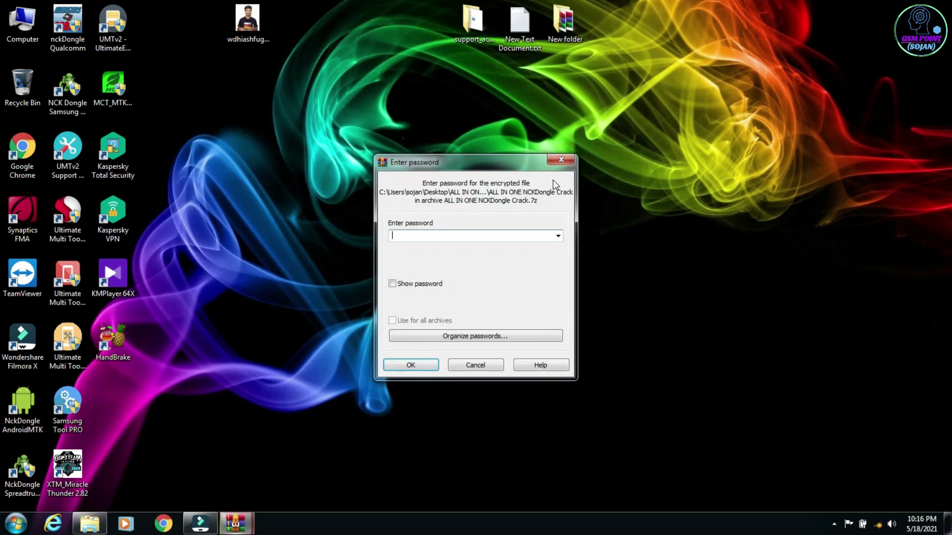
pyautogui.hotkey('ctrl', 'v')
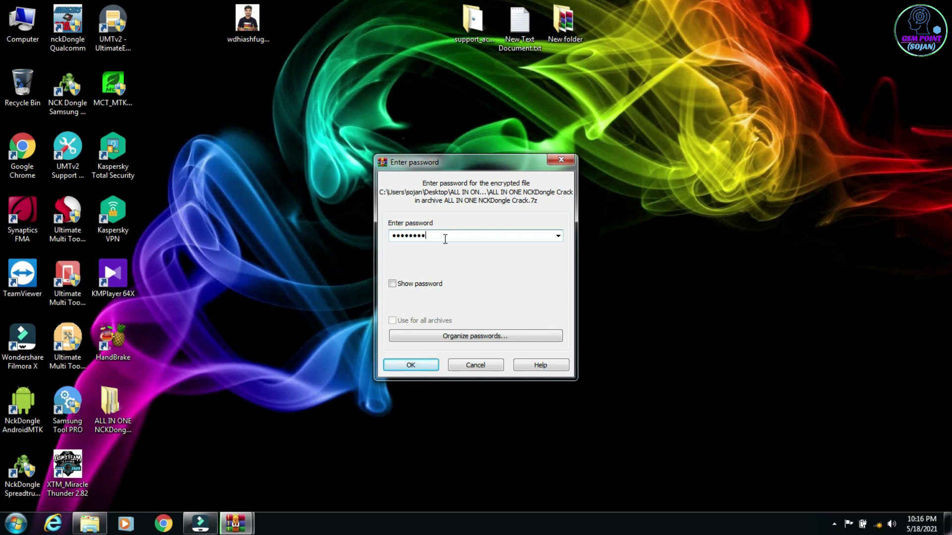
pyautogui.click(403, 363)
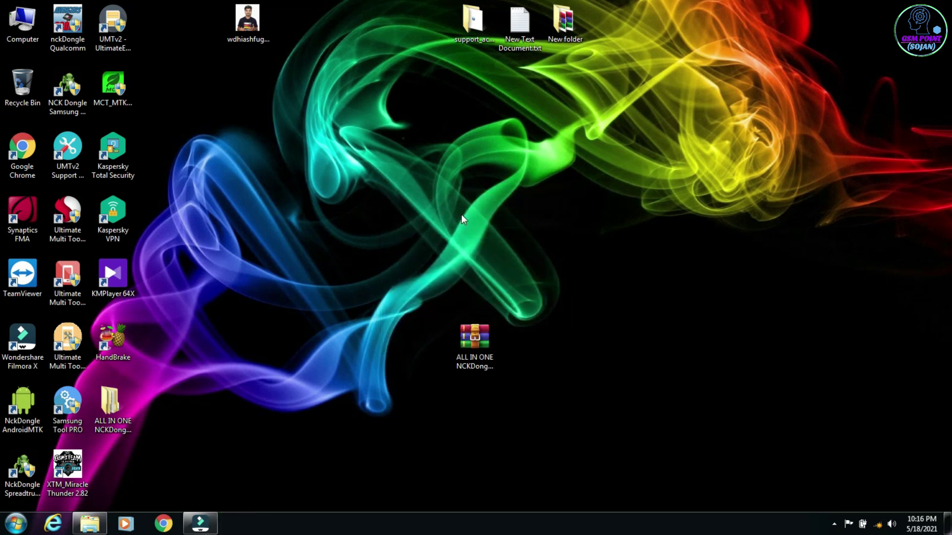
pyautogui.moveTo(118, 402); pyautogui.dragTo(599, 344)
pyautogui.click(682, 361)
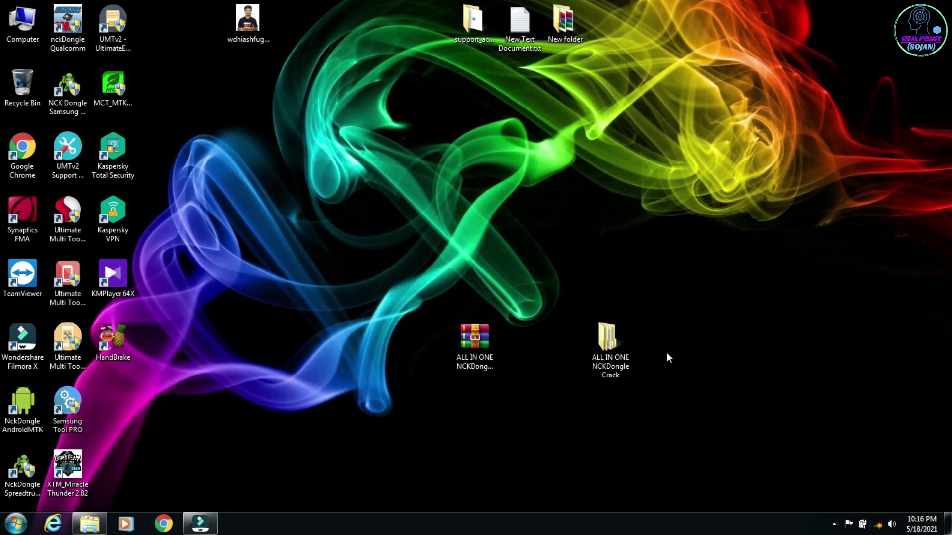
# - Launch ALL IN ONE NCKDongle Crack.exe from the innermost extracted folder and start its MTK V 2.5.6.2 module
pyautogui.doubleClick(617, 341)
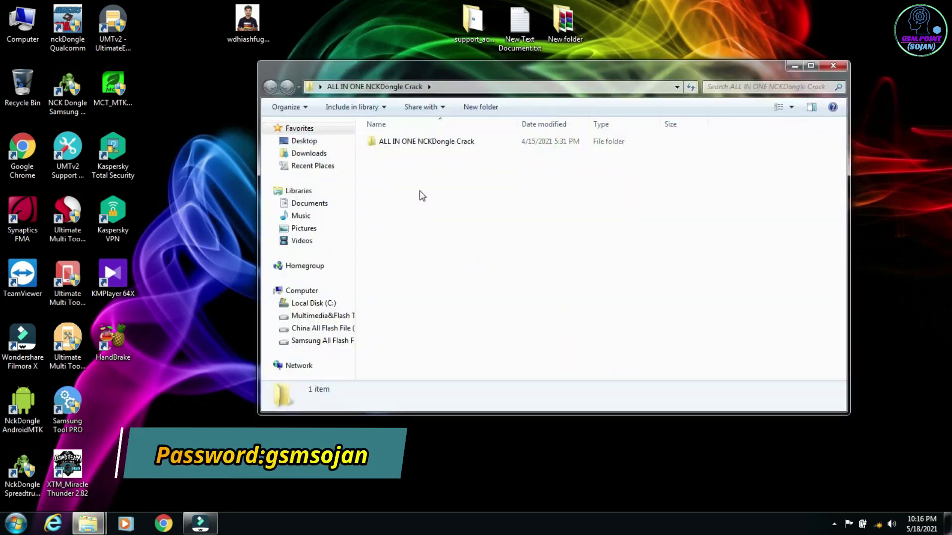
pyautogui.doubleClick(425, 141)
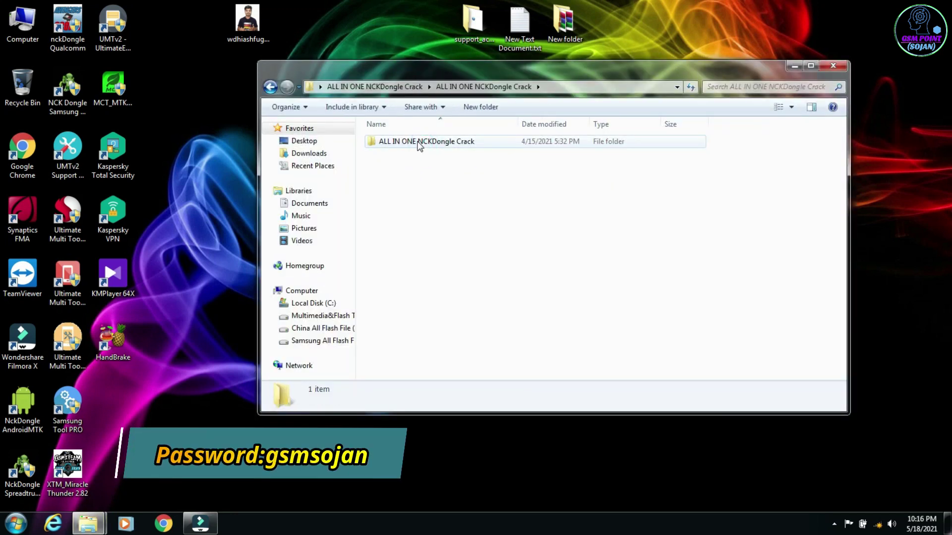
pyautogui.doubleClick(418, 144)
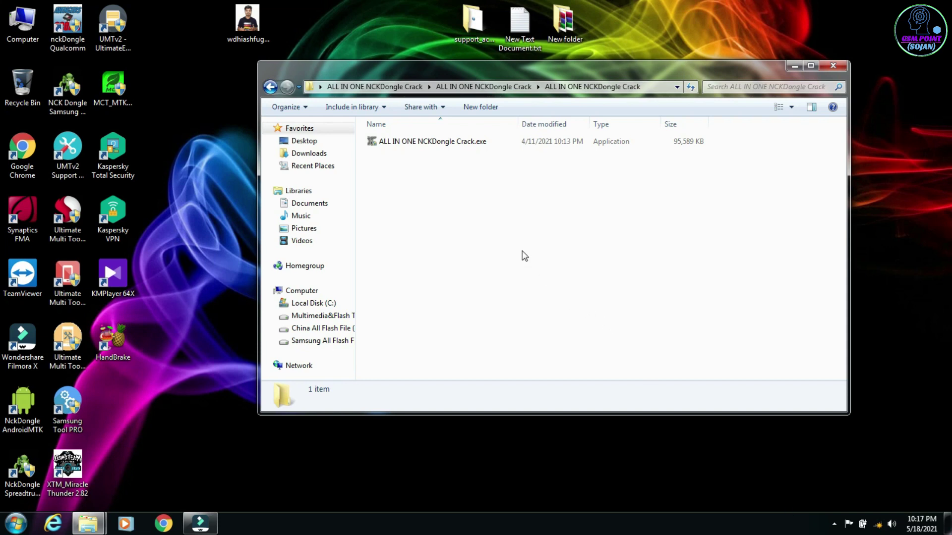
pyautogui.doubleClick(414, 143)
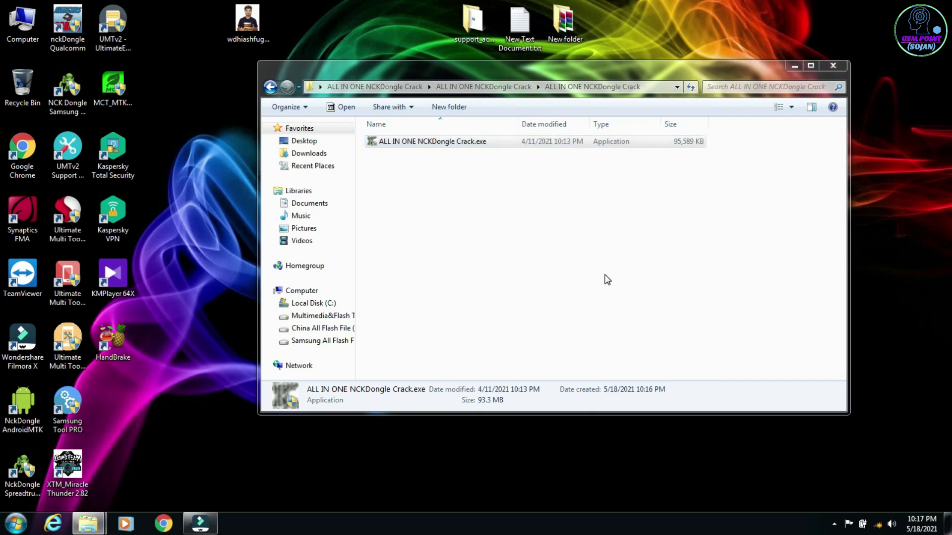
pyautogui.click(794, 66)
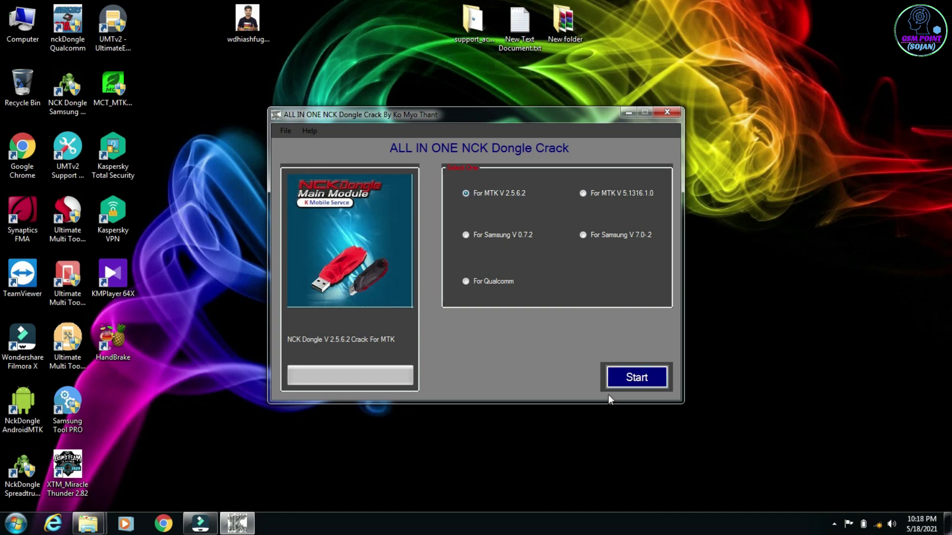
pyautogui.click(636, 376)
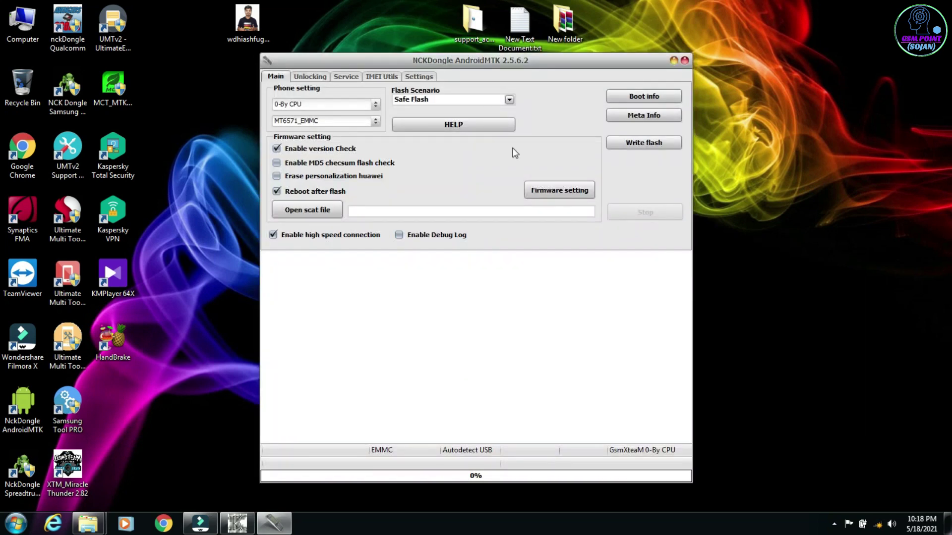
pyautogui.moveTo(534, 64); pyautogui.dragTo(484, 66)
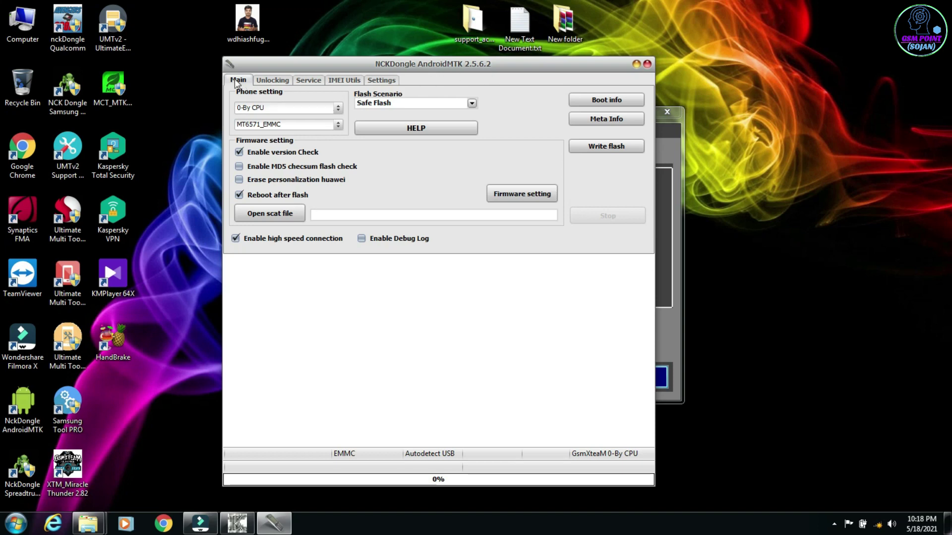
# - Keep the phone selection on 0-By CPU and set the chipset to MT6580
pyautogui.click(338, 107)
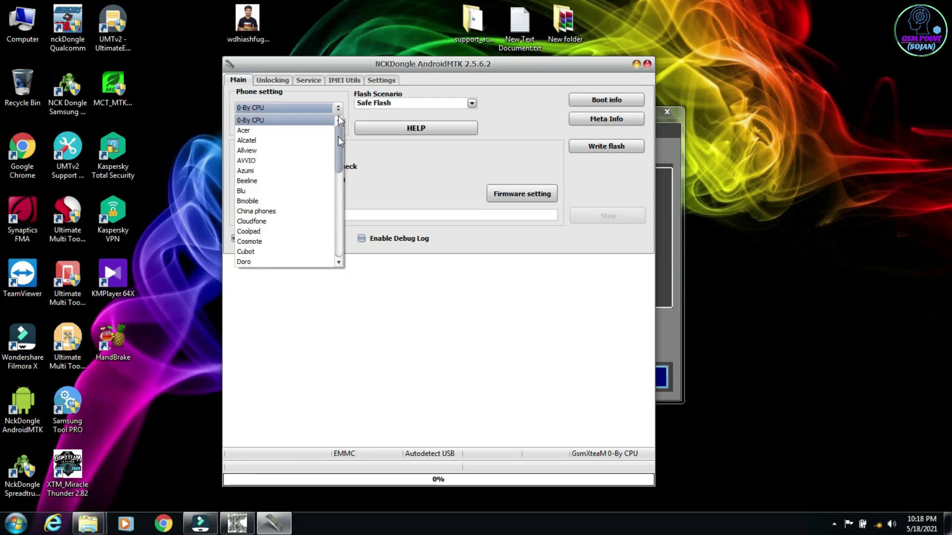
pyautogui.moveTo(338, 156); pyautogui.dragTo(338, 132)
pyautogui.click(338, 107)
pyautogui.click(338, 125)
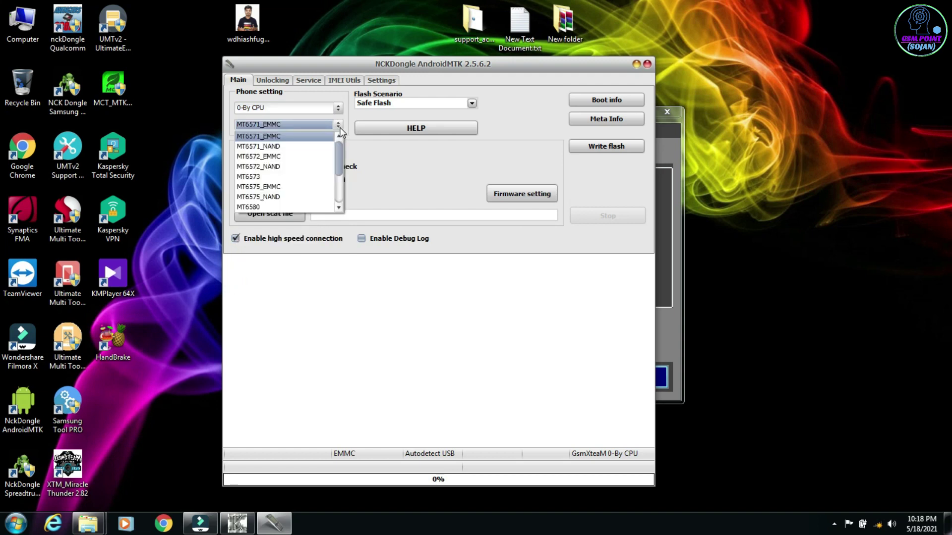
pyautogui.moveTo(341, 151); pyautogui.dragTo(341, 161)
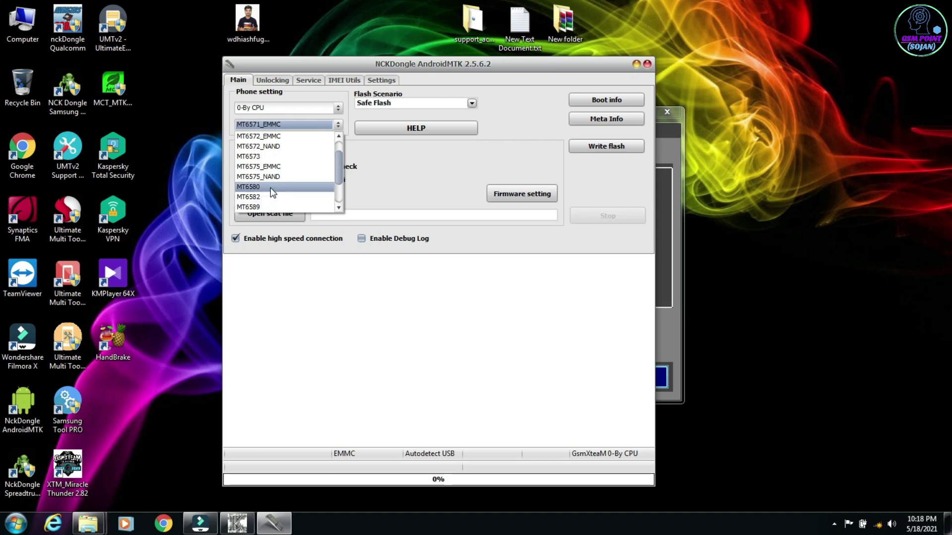
pyautogui.moveTo(341, 159); pyautogui.dragTo(342, 174)
pyautogui.click(293, 167)
pyautogui.click(287, 125)
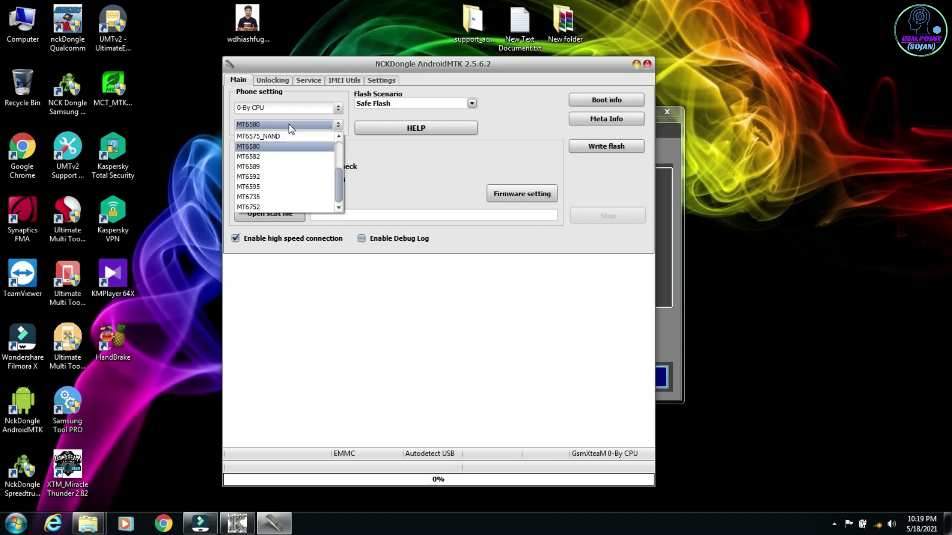
pyautogui.click(259, 149)
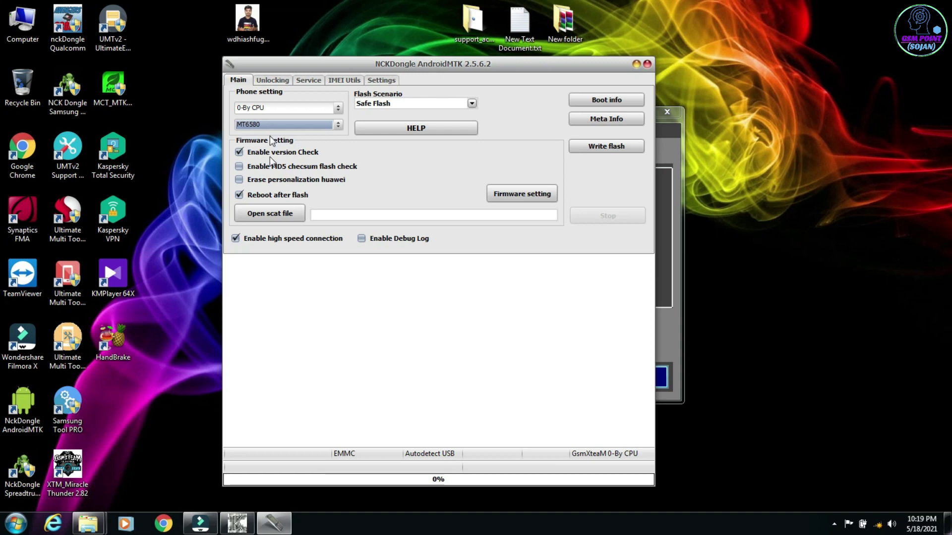
# - Load MT6580_Android_scatter.txt from the MT6580__Symphony__i10__i10__6.0_ firmware folder under Symphony on drive E
pyautogui.click(276, 214)
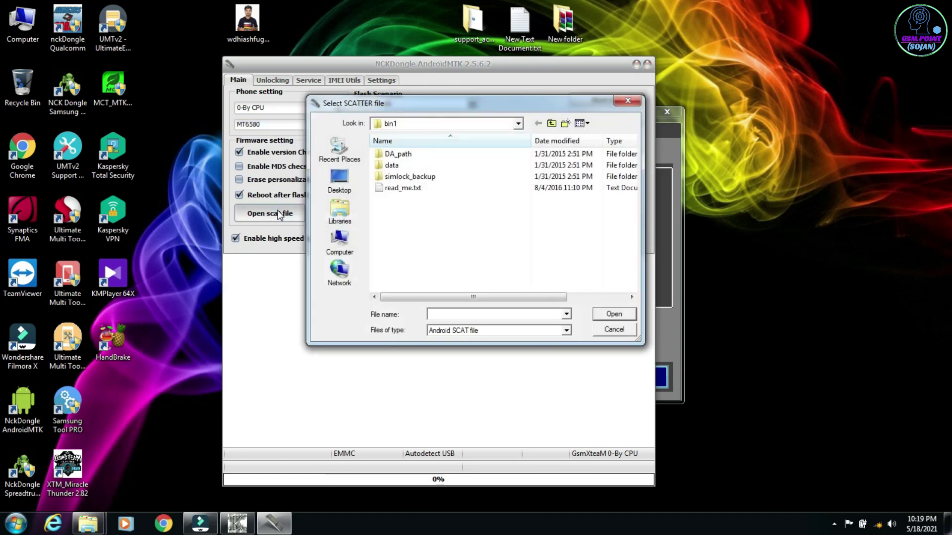
pyautogui.click(348, 251)
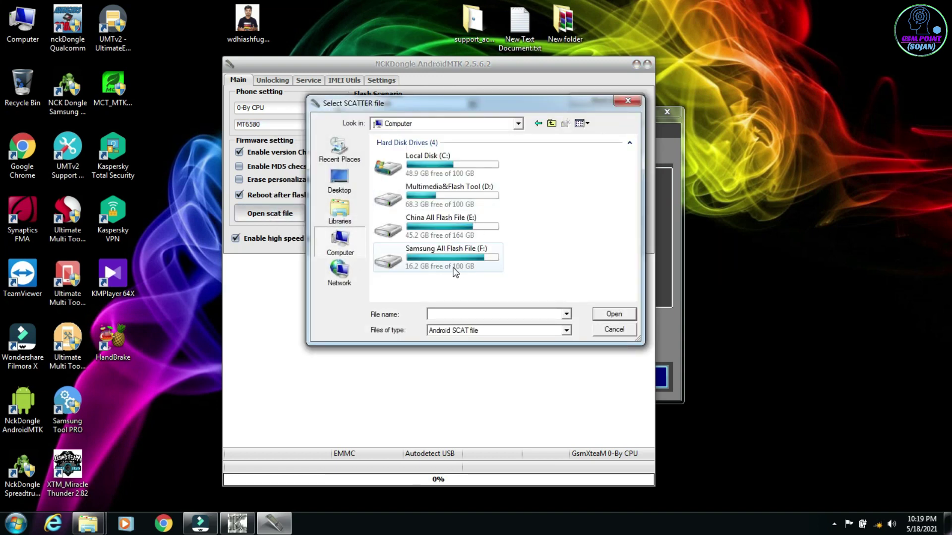
pyautogui.doubleClick(451, 234)
pyautogui.scroll(-2, 425, 262)
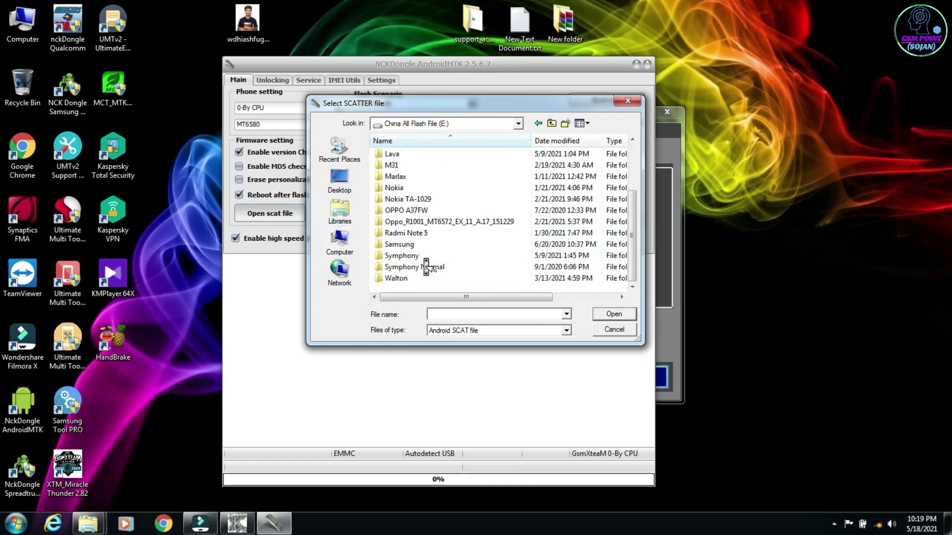
pyautogui.doubleClick(402, 255)
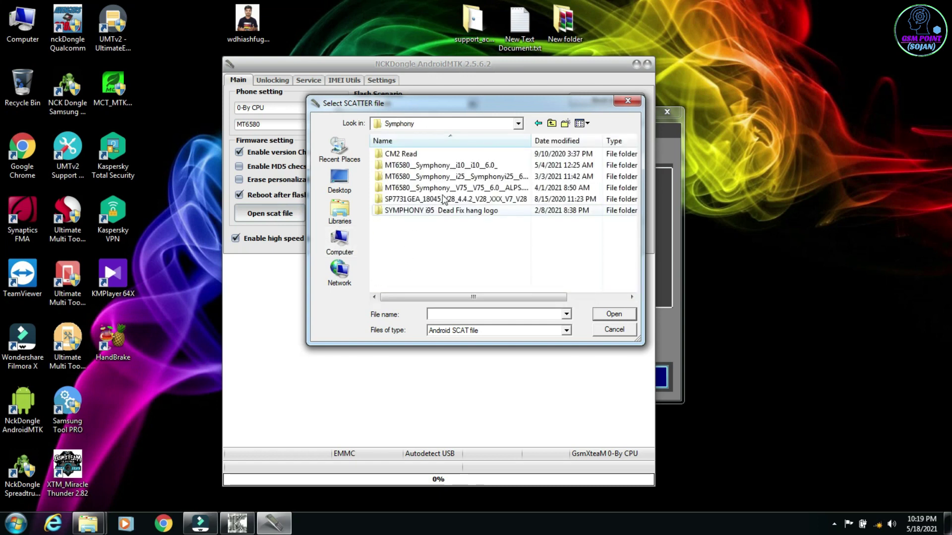
pyautogui.doubleClick(415, 166)
pyautogui.doubleClick(411, 154)
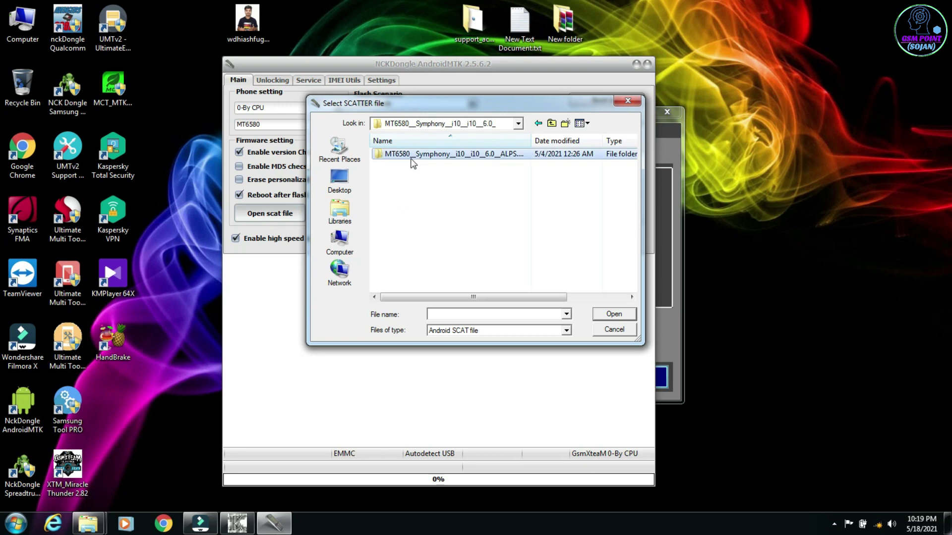
pyautogui.doubleClick(412, 177)
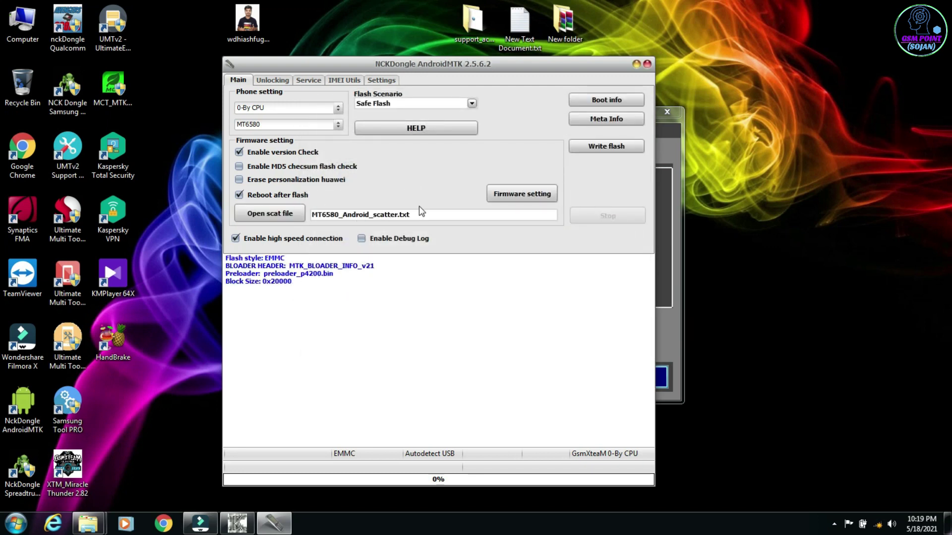
# - Try to write the loaded firmware in Safe Flash, examine the phone connection instructions in the log, and stop the operation
pyautogui.click(604, 146)
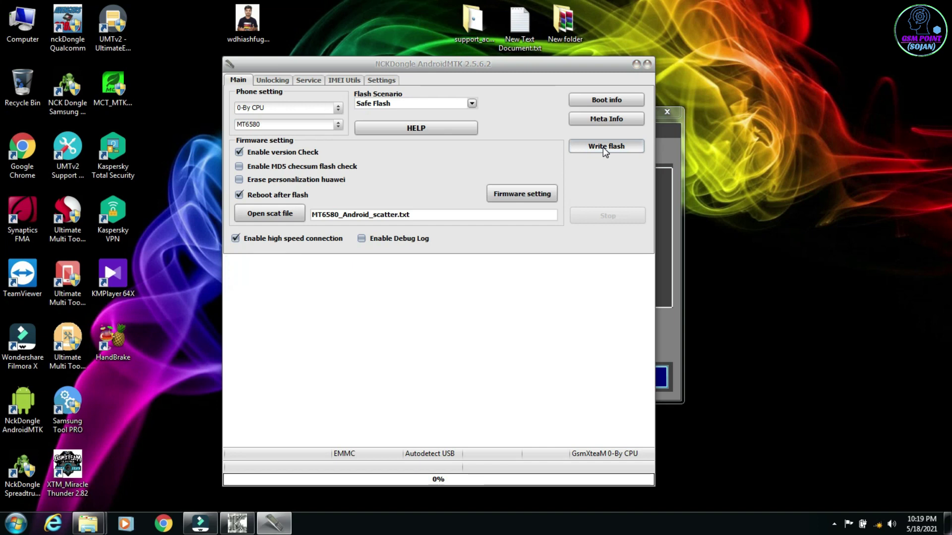
pyautogui.click(451, 299)
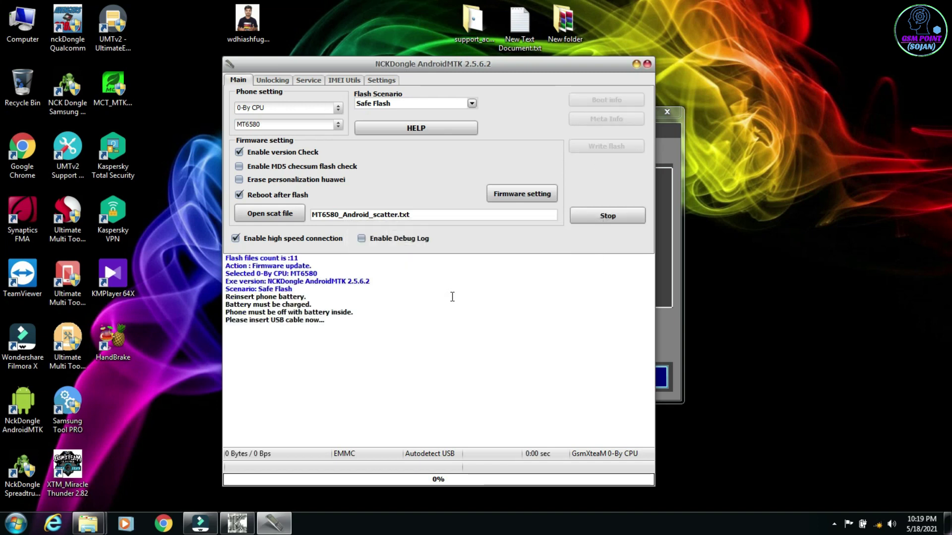
pyautogui.moveTo(327, 323); pyautogui.dragTo(226, 297)
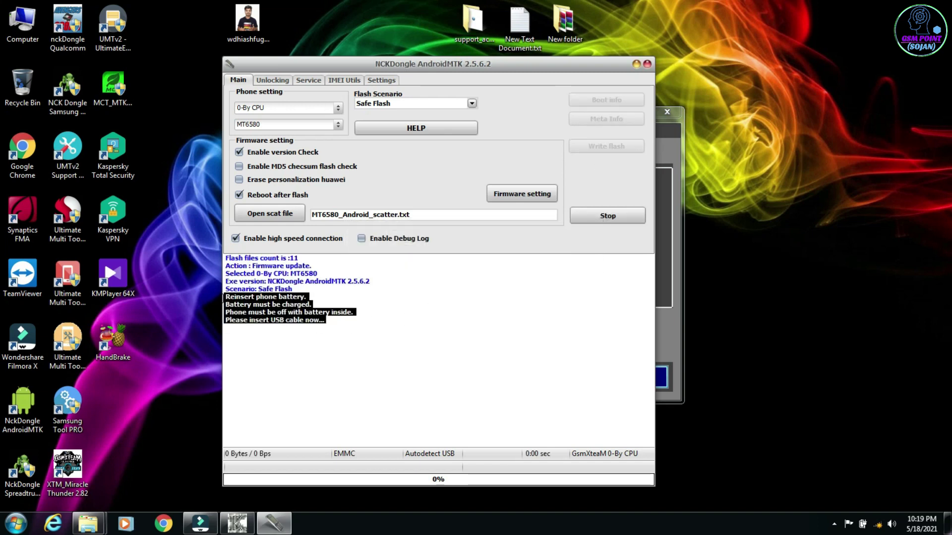
pyautogui.moveTo(337, 320)
pyautogui.mouseDown()
pyautogui.moveTo(226, 297)
pyautogui.moveTo(333, 331)
pyautogui.mouseUp()
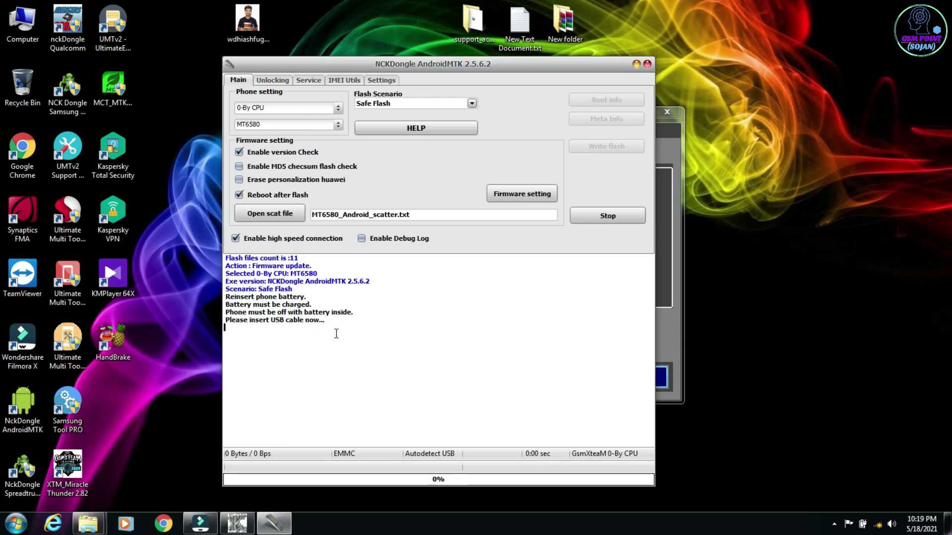
pyautogui.click(608, 214)
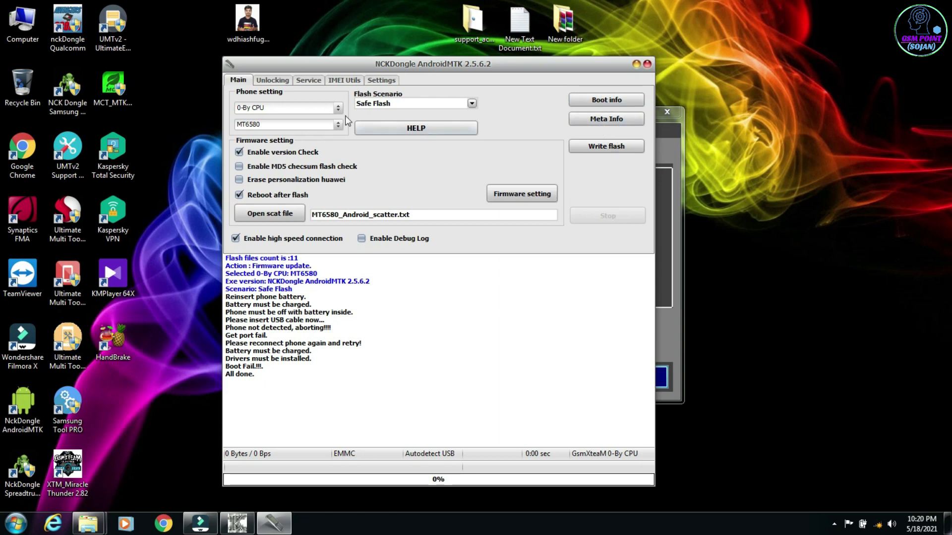
# - Open the unlocking functions and choose MT6580 as the chipset there
pyautogui.click(273, 80)
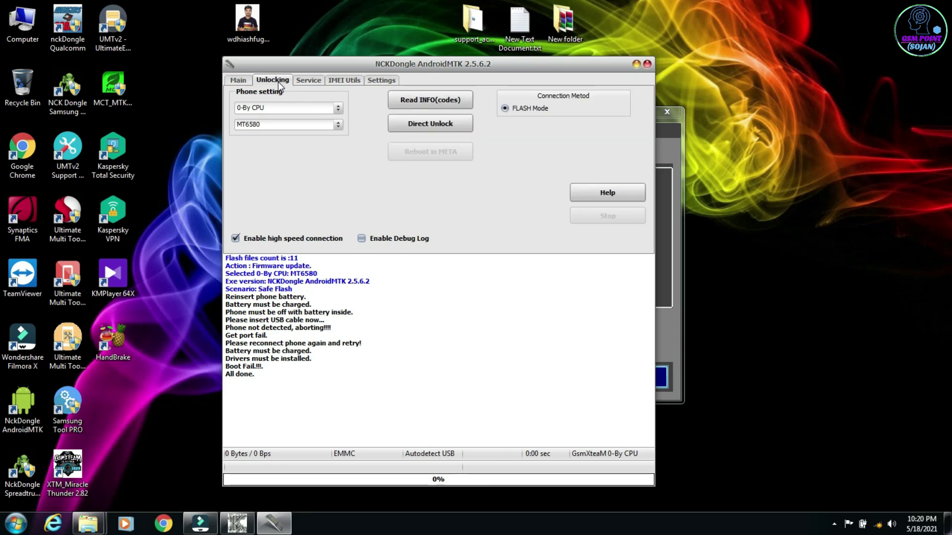
pyautogui.click(339, 125)
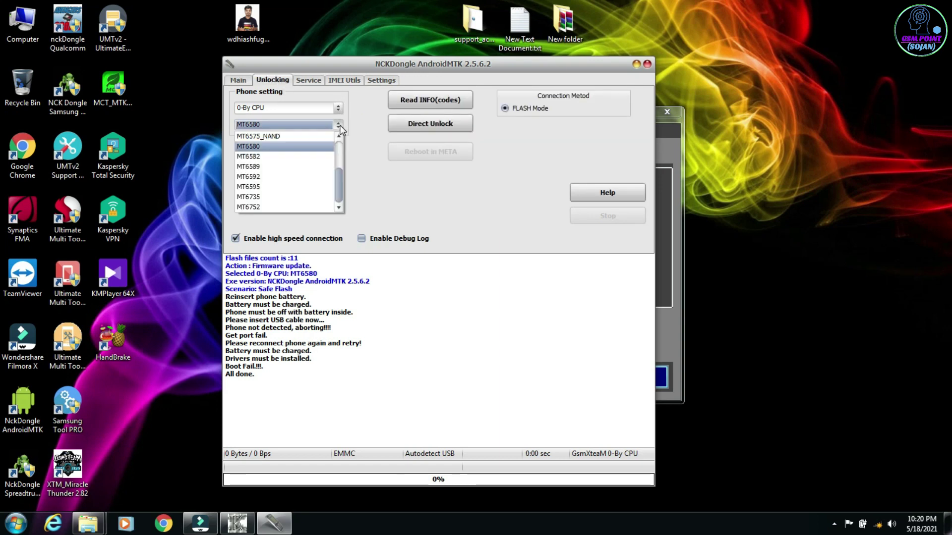
pyautogui.click(277, 151)
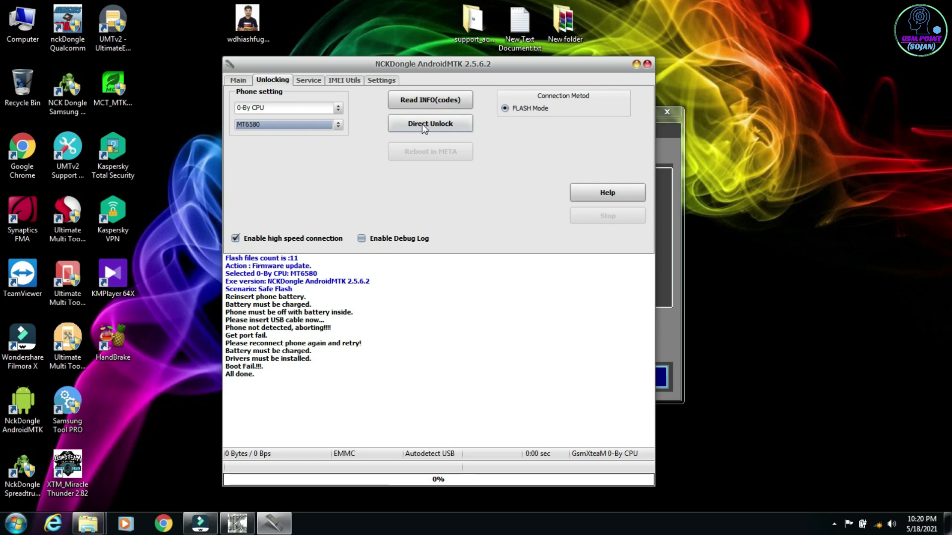
# - Open the service functions and keep the phone selection on 0-By CPU with MT6580 as the chipset
pyautogui.click(306, 81)
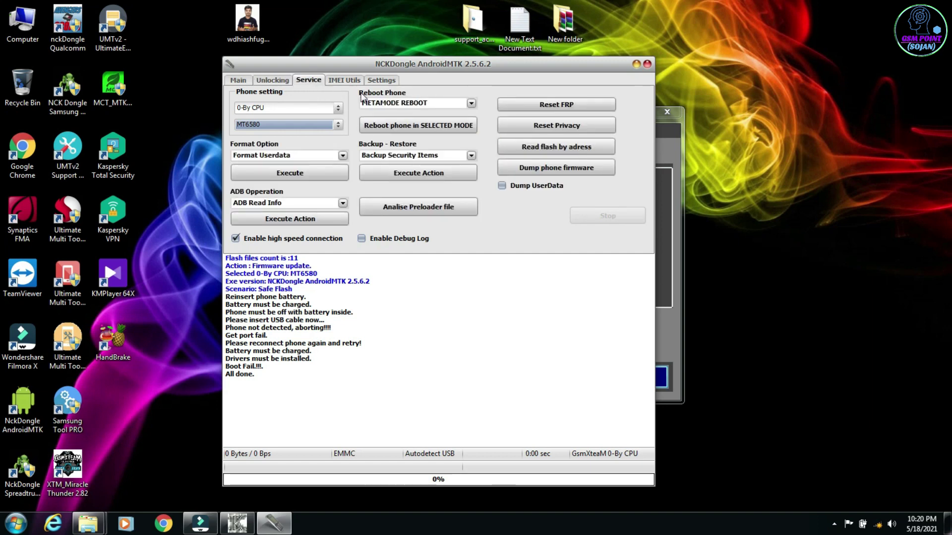
pyautogui.click(336, 111)
pyautogui.click(336, 110)
pyautogui.click(338, 127)
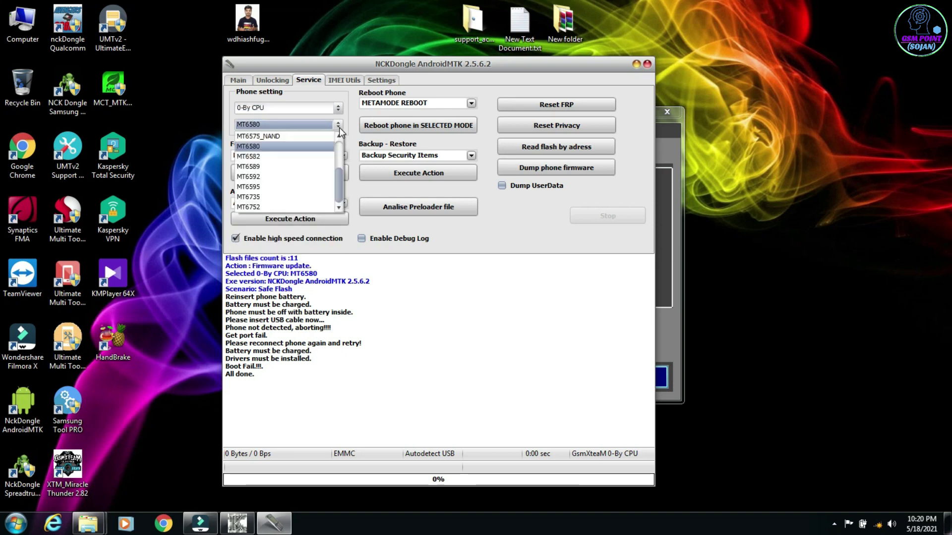
pyautogui.moveTo(339, 183)
pyautogui.mouseDown()
pyautogui.moveTo(339, 152)
pyautogui.moveTo(338, 173)
pyautogui.mouseUp()
pyautogui.click(254, 166)
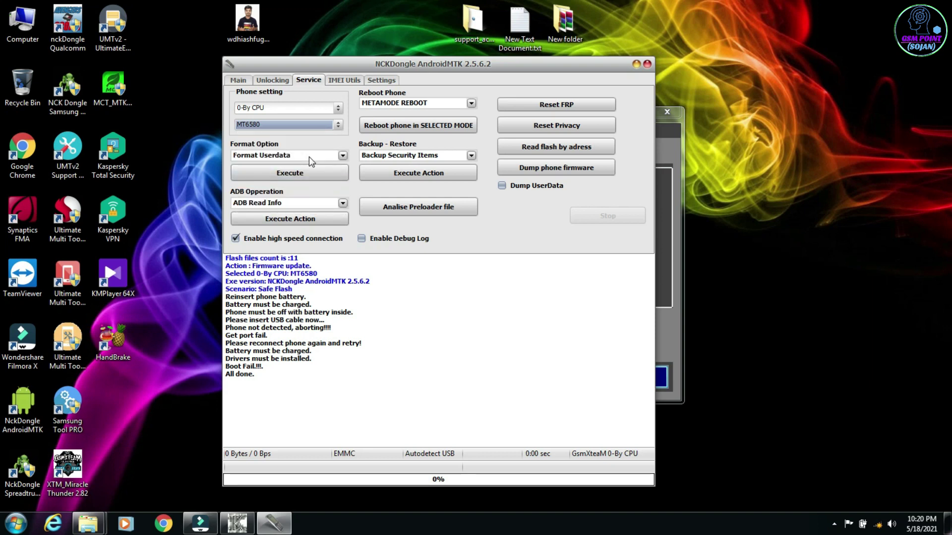
# - Examine the available format options, including Format Custom, and keep Format Userdata as the selected option
pyautogui.click(341, 155)
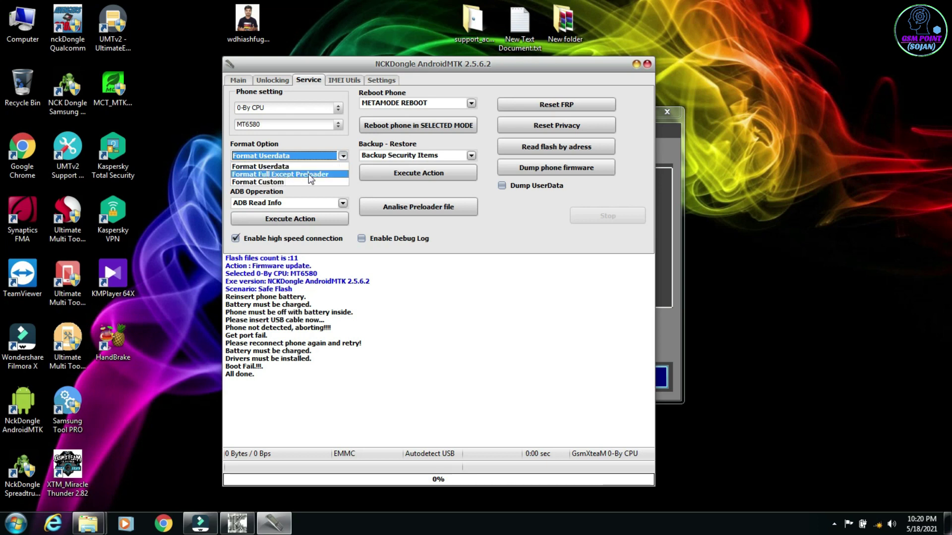
pyautogui.click(285, 182)
pyautogui.click(342, 156)
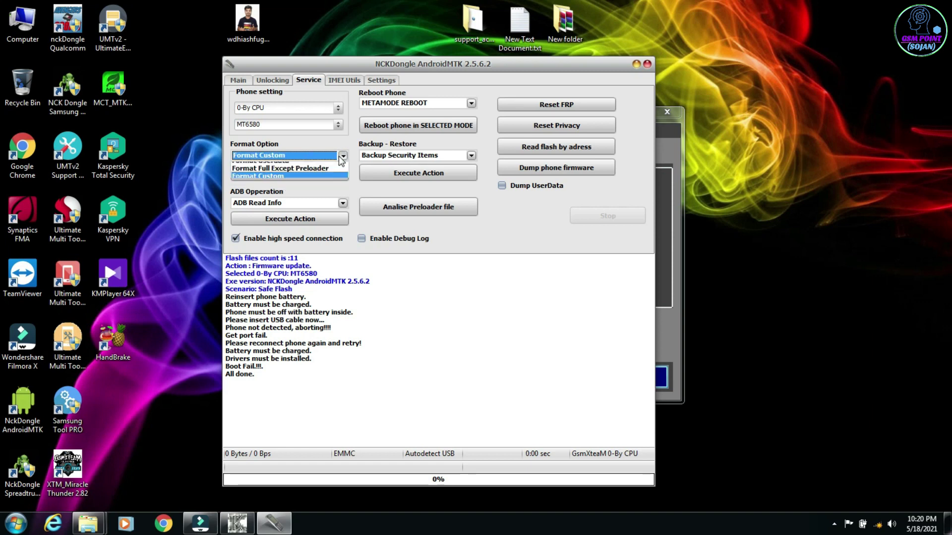
pyautogui.click(293, 162)
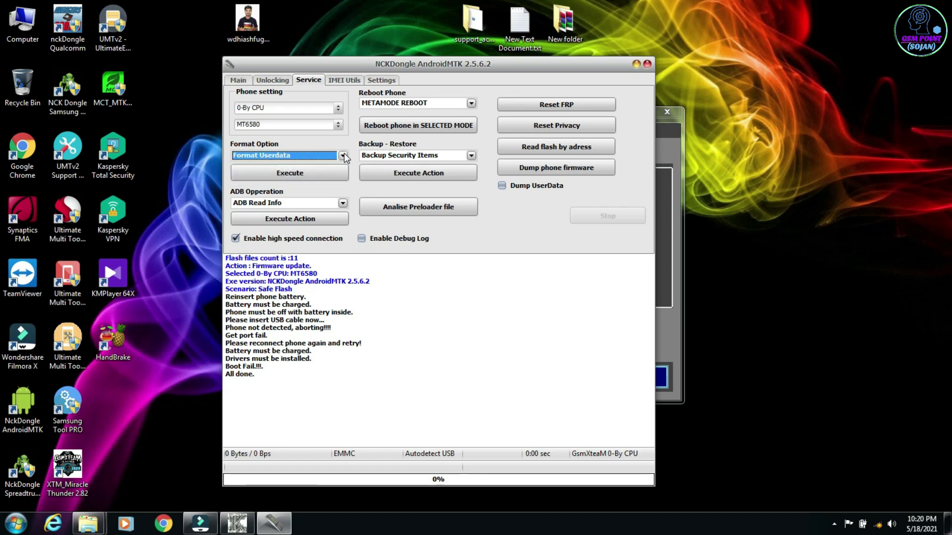
pyautogui.click(342, 156)
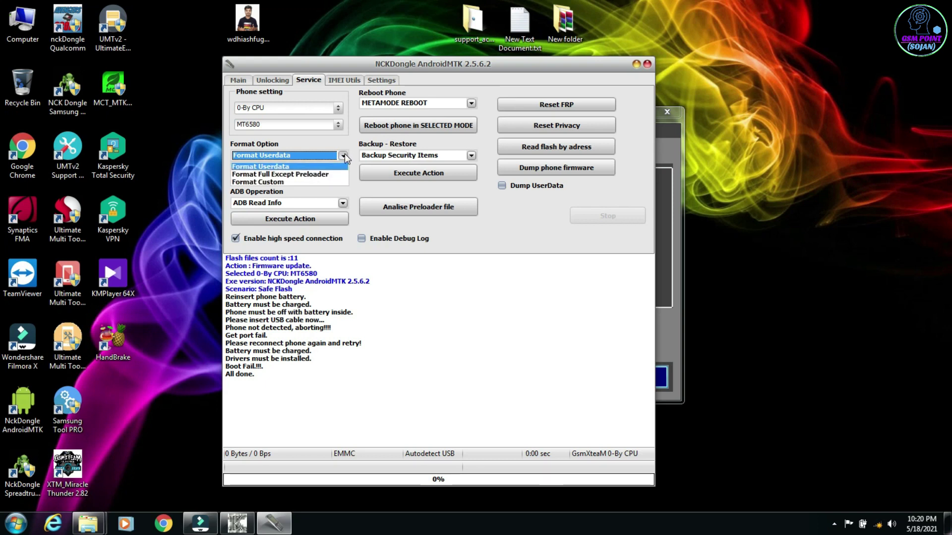
pyautogui.click(270, 166)
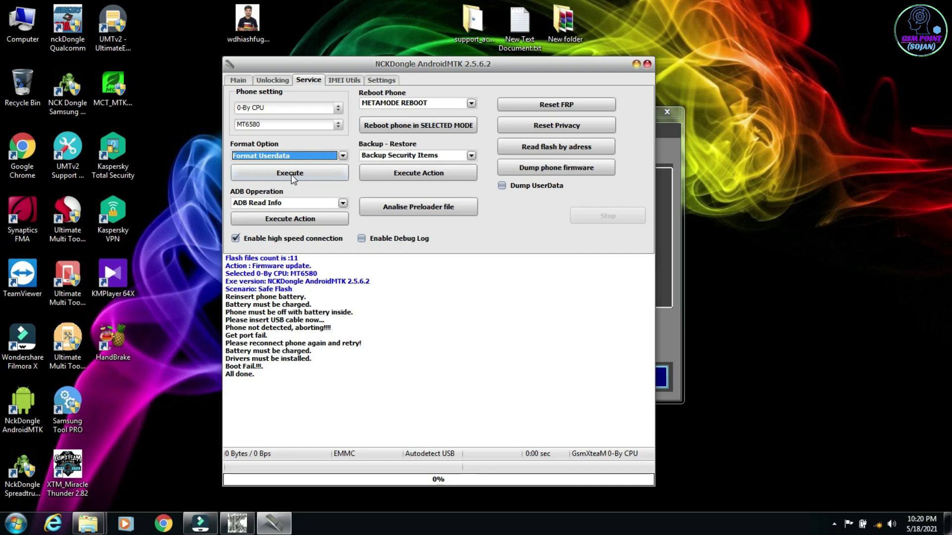
# - Try to format the phone's user data, accept the erase confirmation, examine the connection instructions in the log, and stop the operation
pyautogui.click(291, 174)
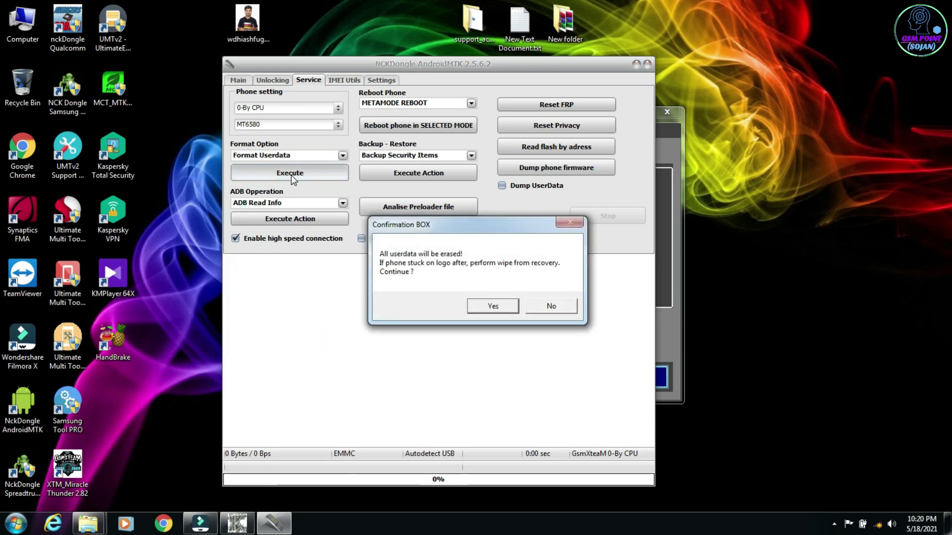
pyautogui.click(514, 308)
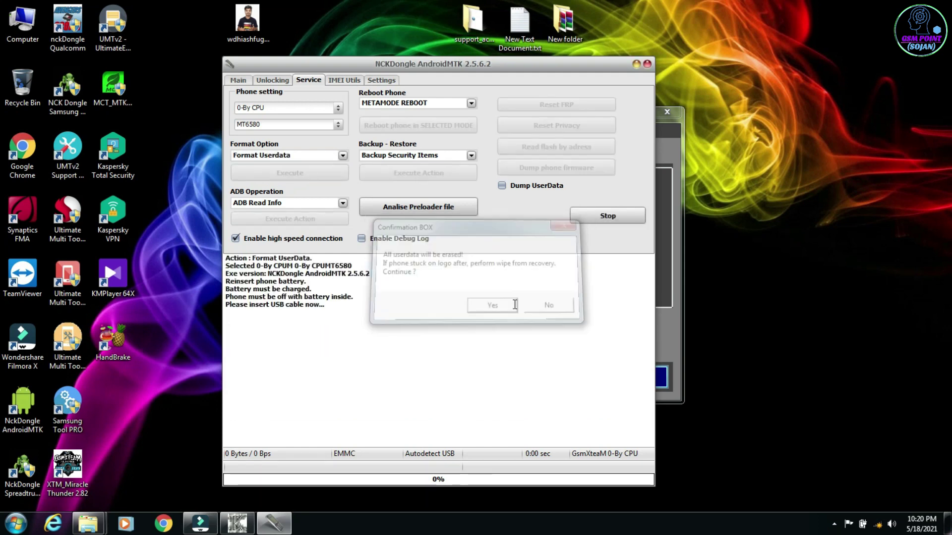
pyautogui.moveTo(378, 323); pyautogui.dragTo(195, 258)
pyautogui.click(368, 321)
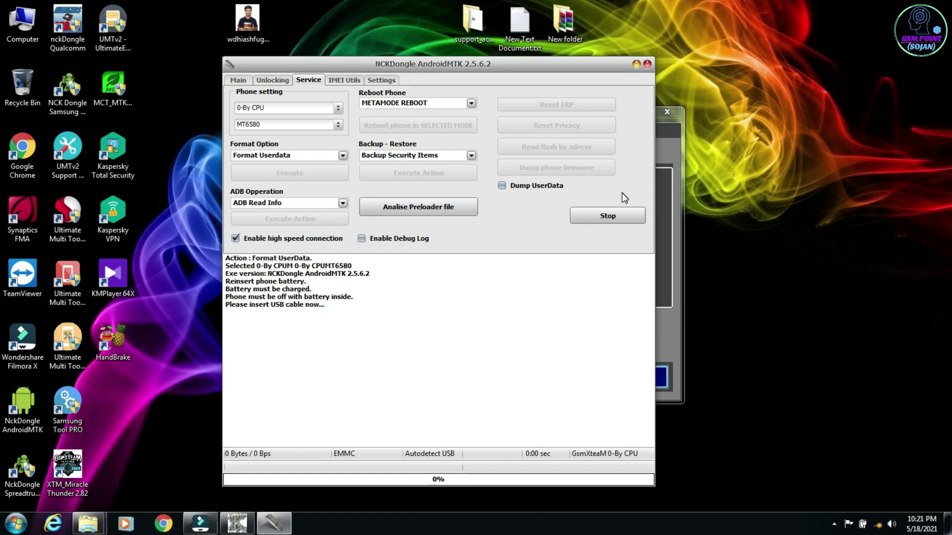
pyautogui.click(614, 214)
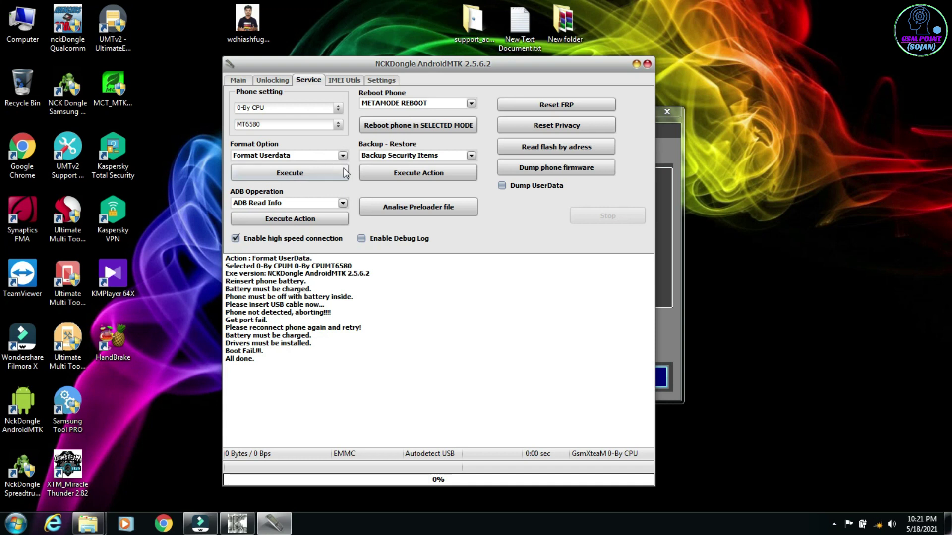
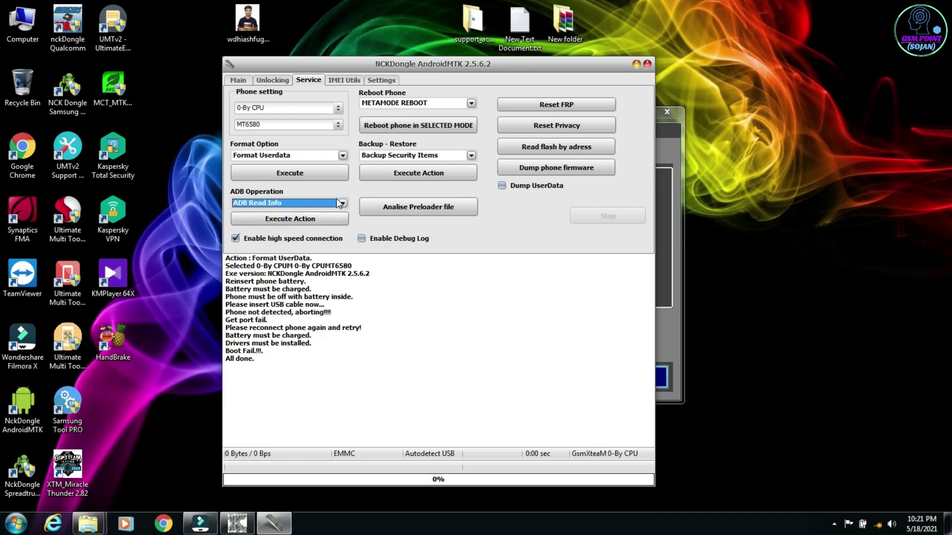
# - Set the phone's reboot mode to FACTORY REBOOT and try rebooting the phone in that mode
pyautogui.click(471, 103)
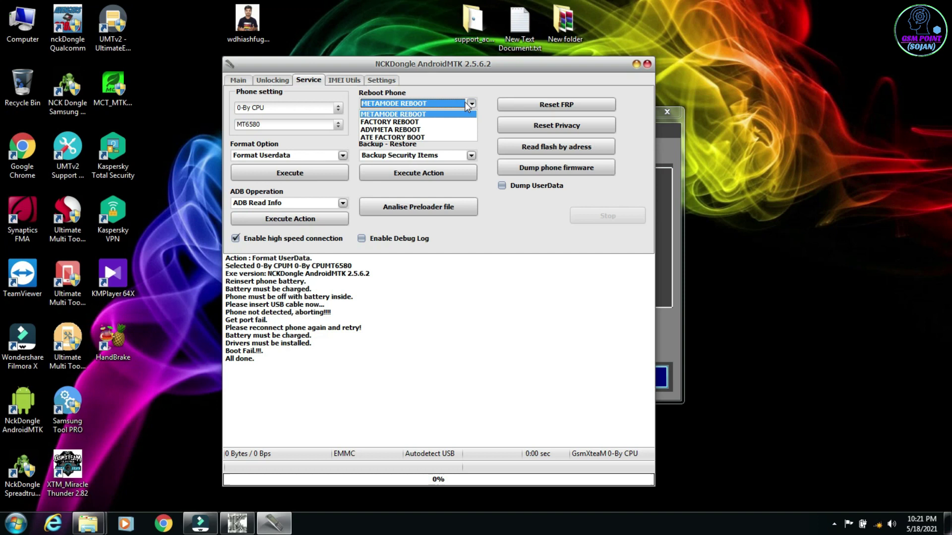
pyautogui.click(439, 107)
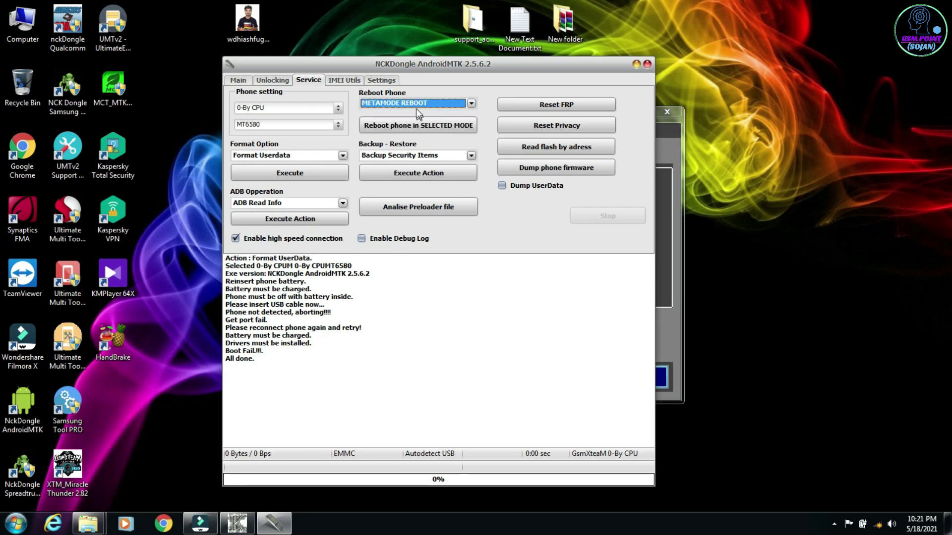
pyautogui.click(463, 102)
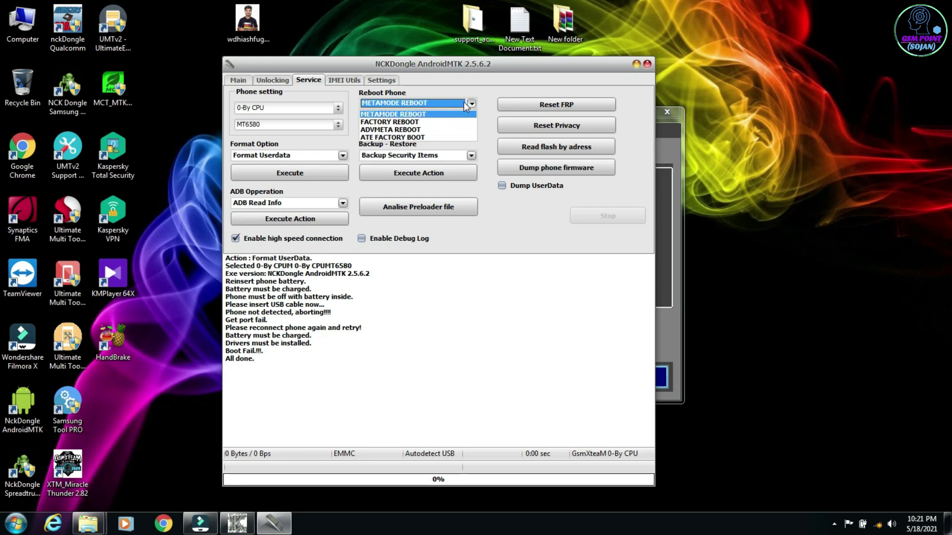
pyautogui.click(406, 122)
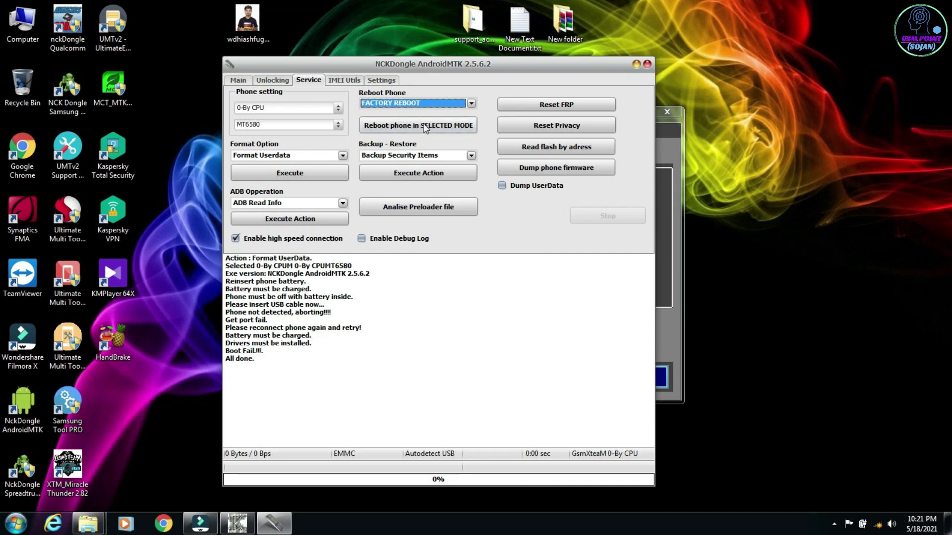
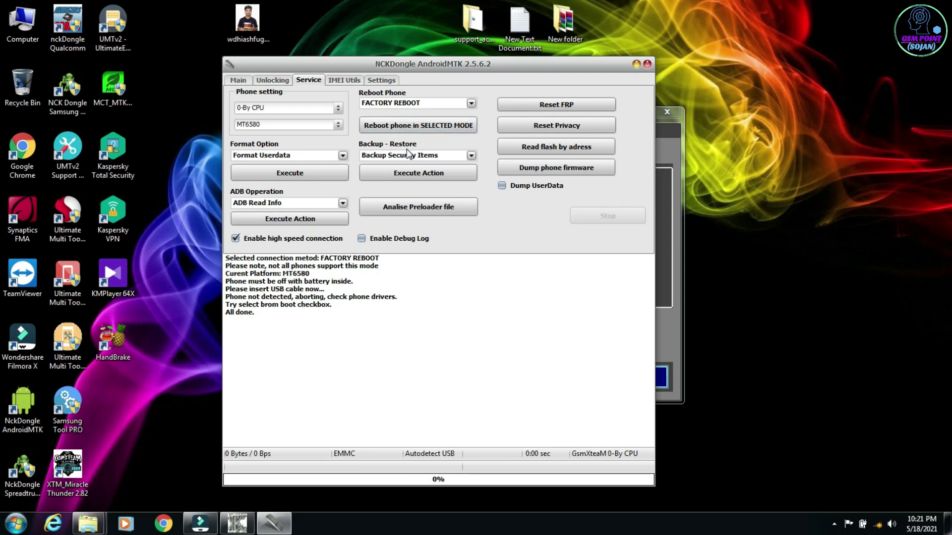
pyautogui.click(471, 104)
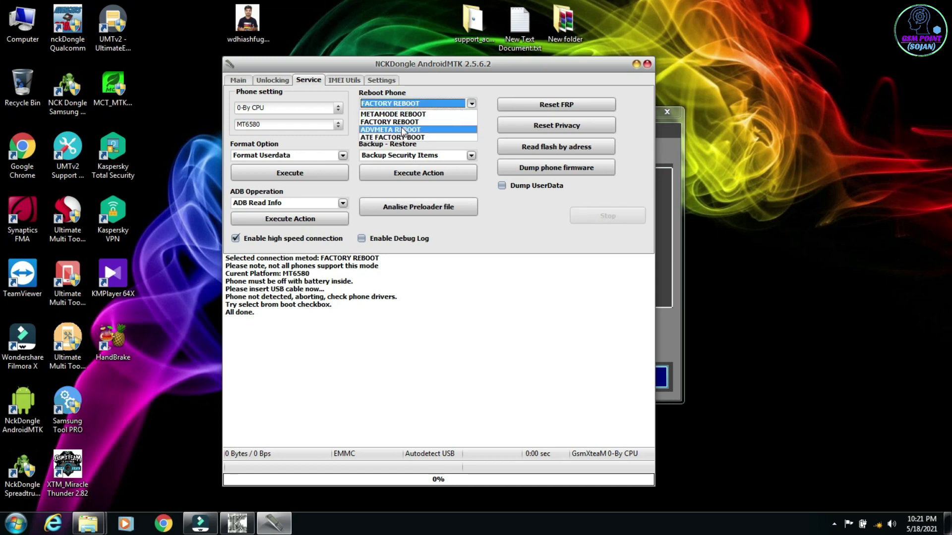
pyautogui.click(472, 98)
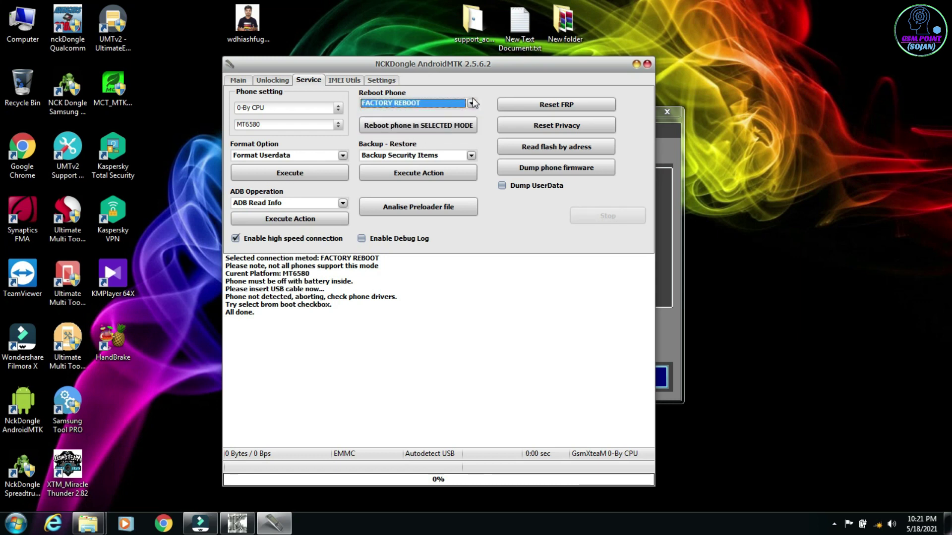
# - Examine the backup and restore options, keep Backup Security Items, and switch Dump UserData on and back off
pyautogui.click(471, 156)
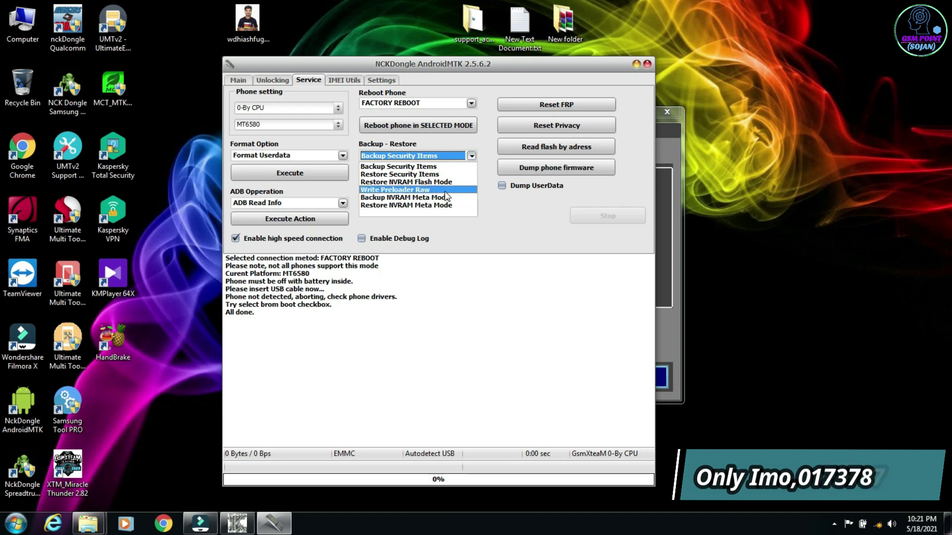
pyautogui.click(466, 153)
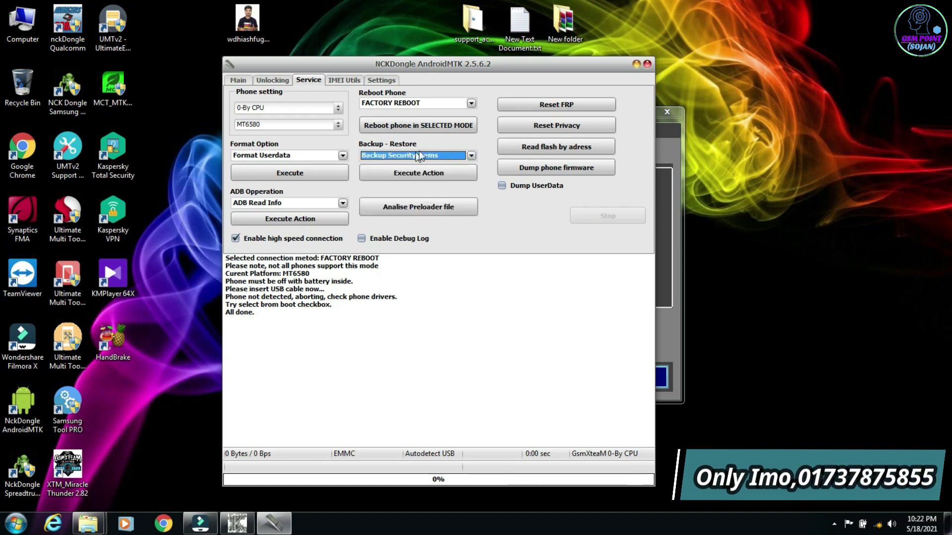
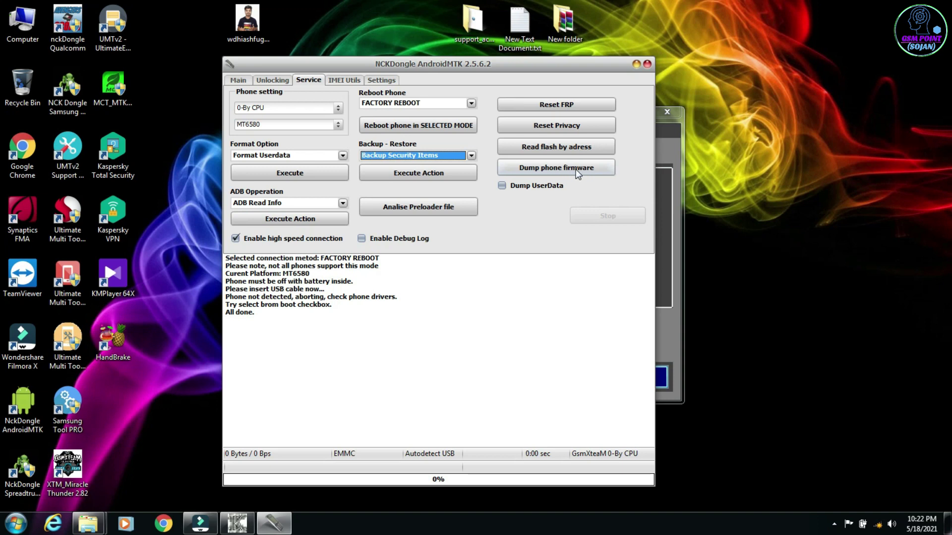
pyautogui.click(501, 187)
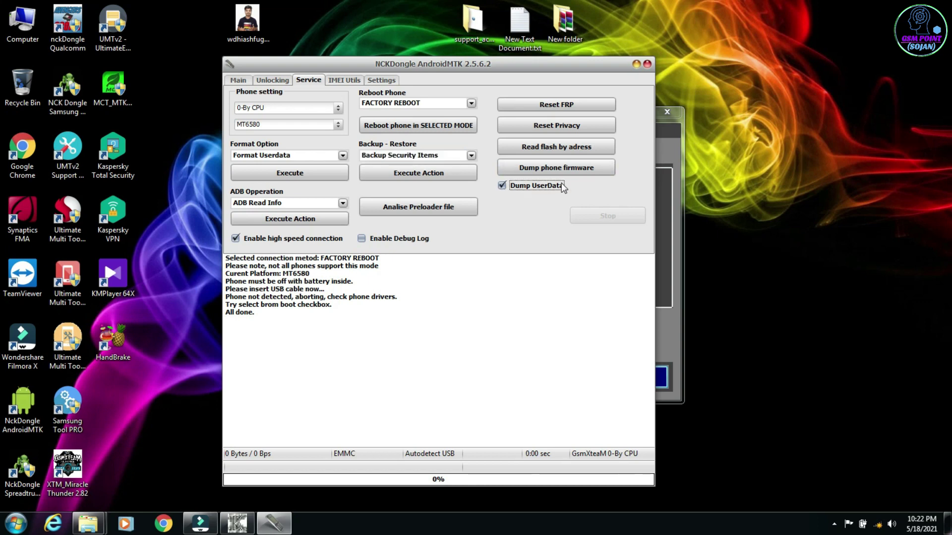
pyautogui.click(503, 186)
# - Open the IMEI utilities, choose IMEI2 as the IMEI to repair, and look over the program settings
pyautogui.click(342, 82)
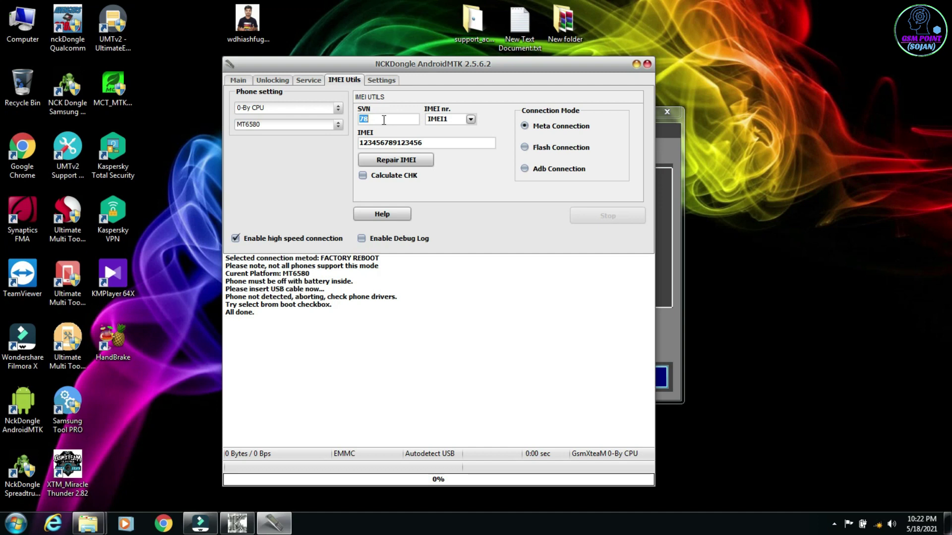
pyautogui.click(471, 119)
pyautogui.click(470, 119)
pyautogui.click(472, 120)
pyautogui.click(460, 138)
pyautogui.doubleClick(420, 144)
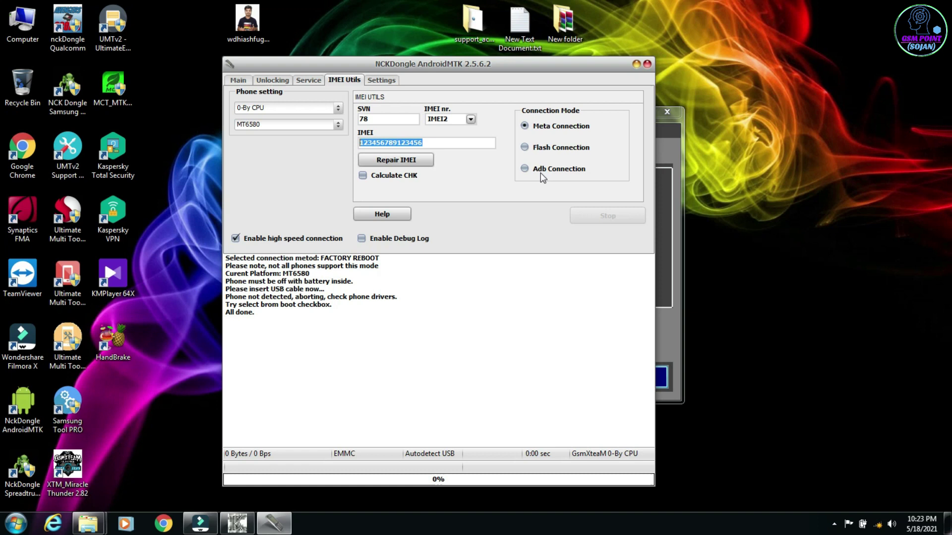
pyautogui.click(383, 82)
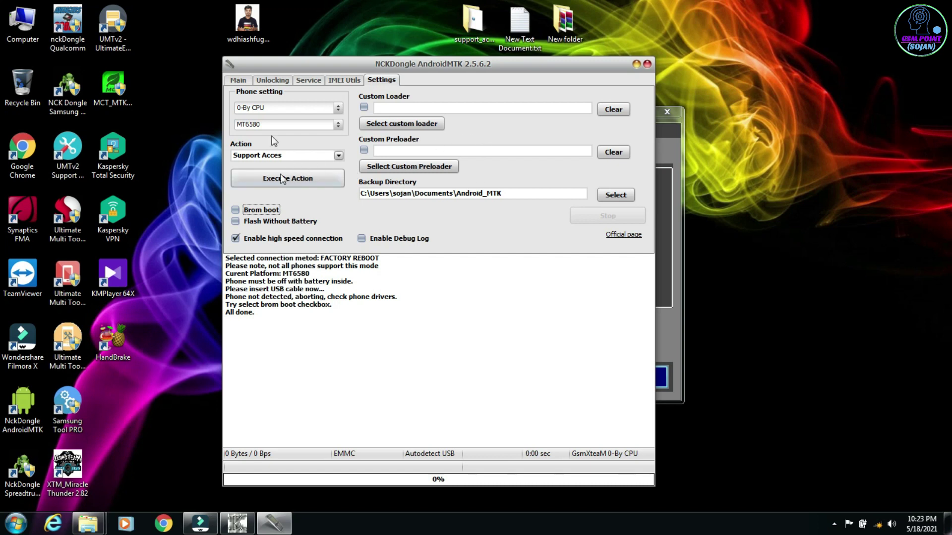
pyautogui.click(342, 79)
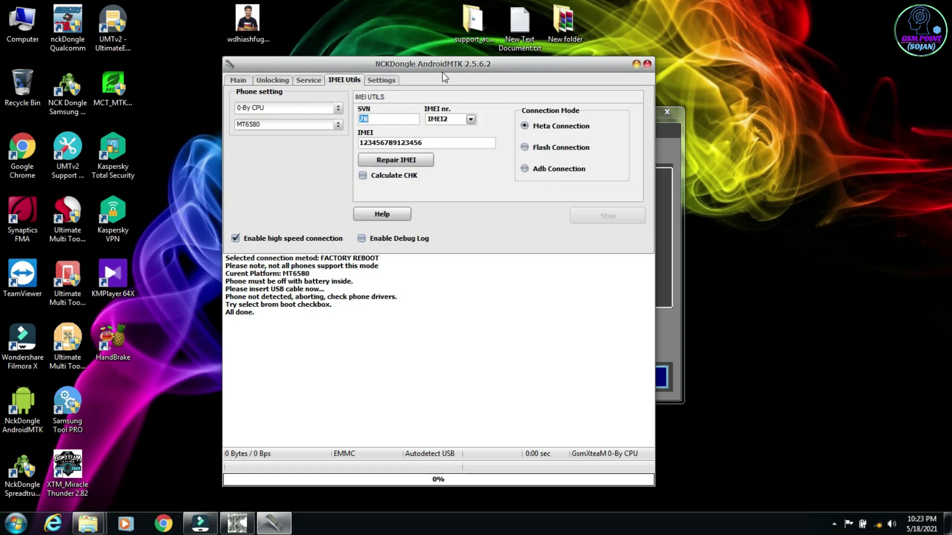
# - Close NCKDongle AndroidMTK and launch the For MTK V 5.1316.1.0 module from the all-in-one launcher
pyautogui.click(646, 64)
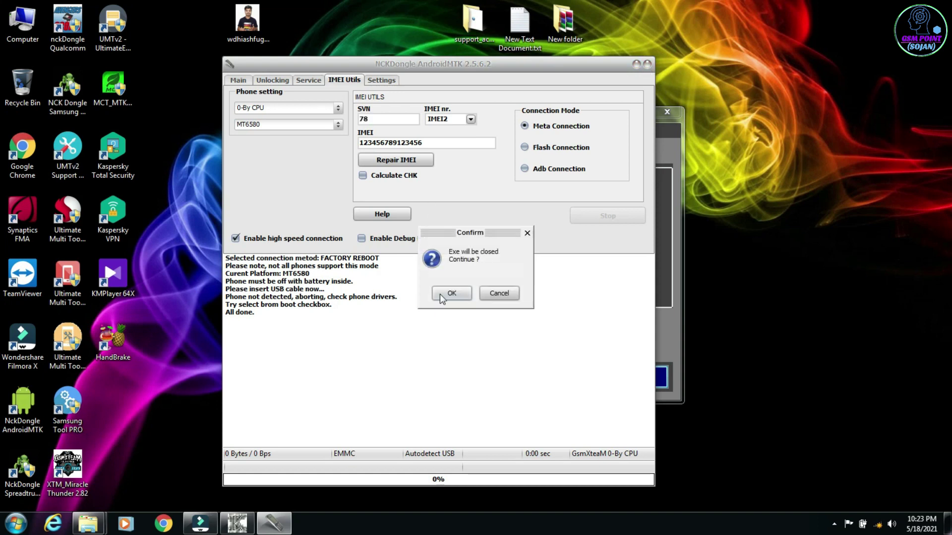
pyautogui.click(451, 293)
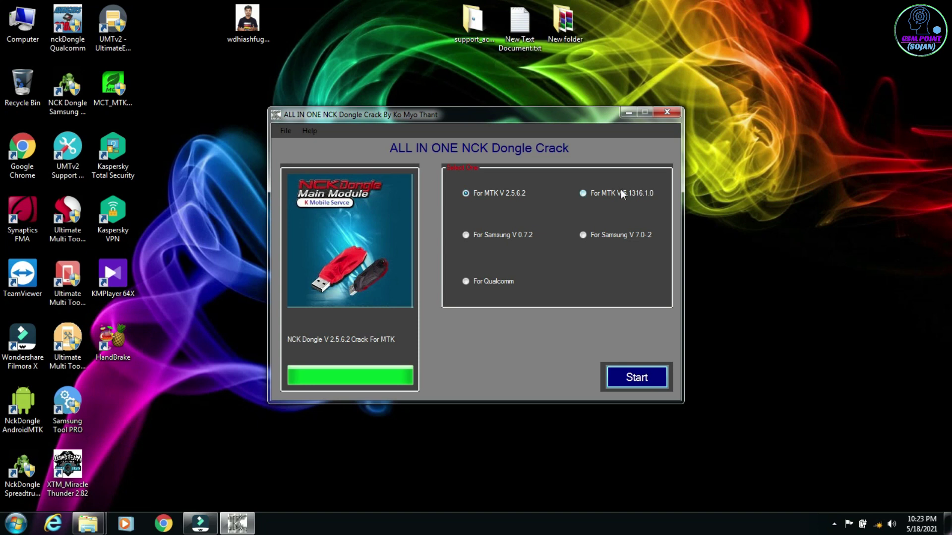
pyautogui.click(583, 194)
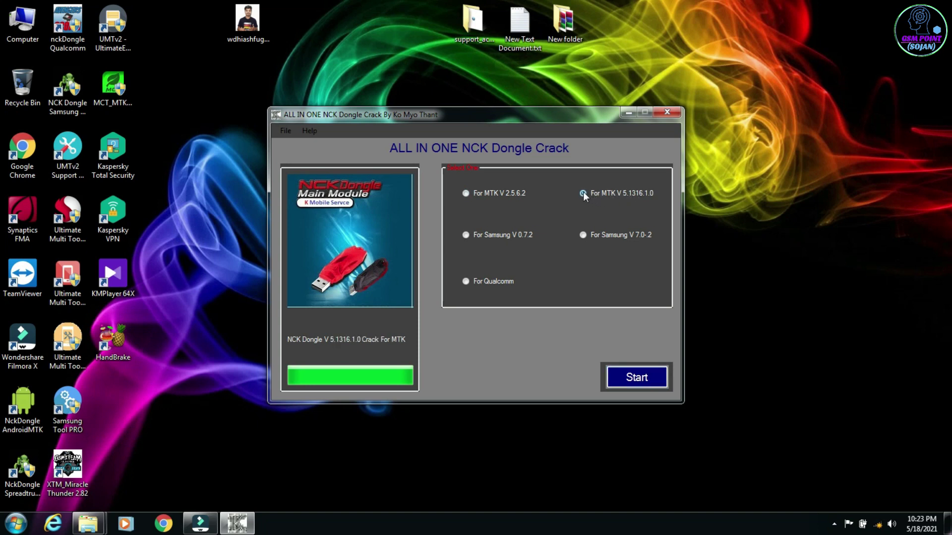
pyautogui.click(639, 382)
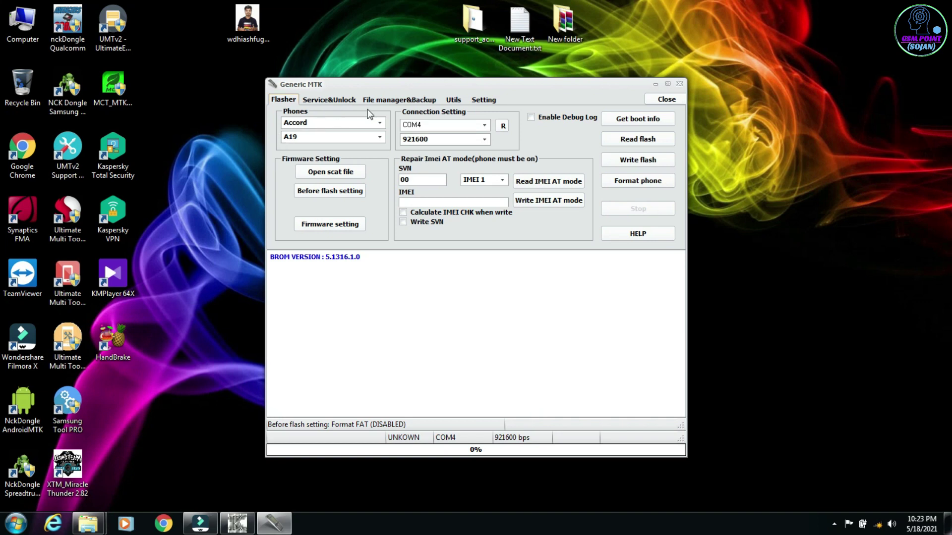
# - Choose ALCATEL as the phone brand and examine its list of models
pyautogui.click(379, 123)
pyautogui.click(376, 133)
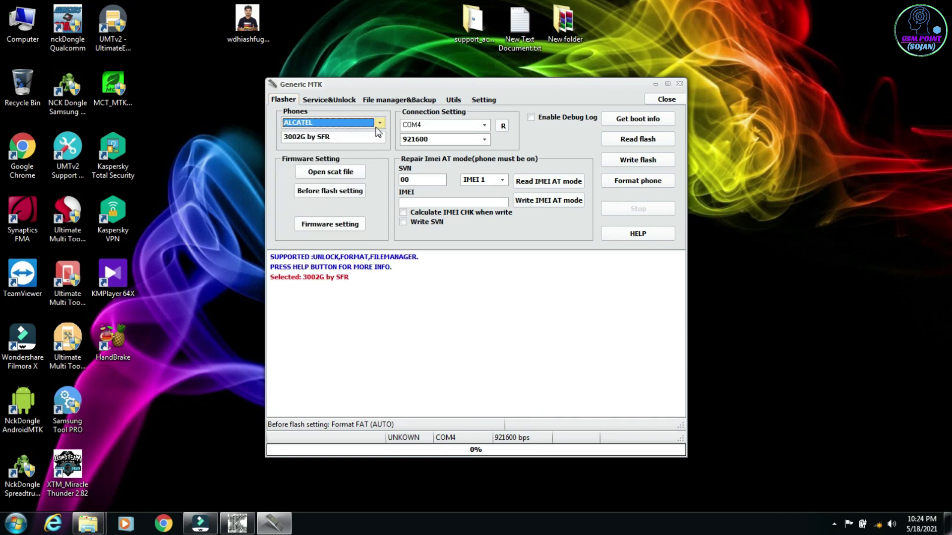
pyautogui.click(380, 138)
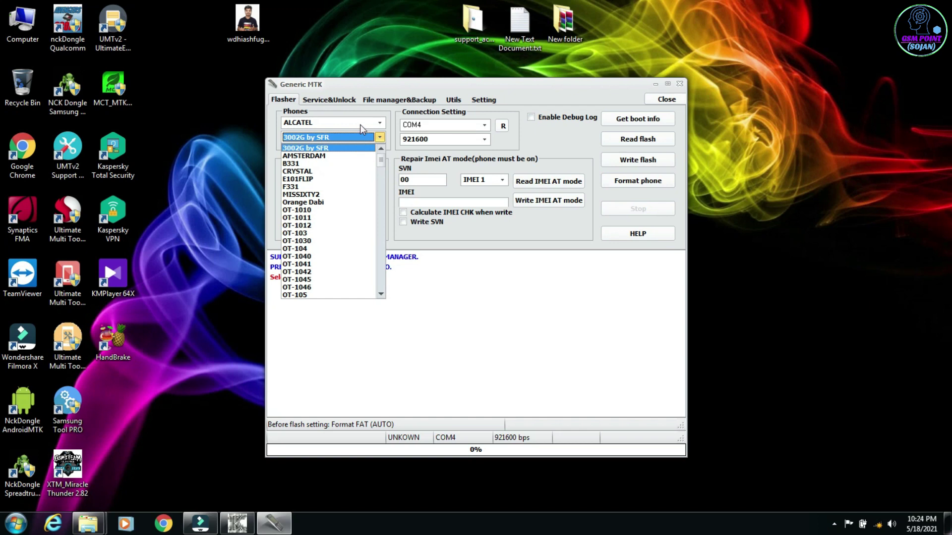
pyautogui.click(373, 125)
# - Set the phone brand to Lenovo and the model to A350
pyautogui.click(373, 126)
pyautogui.moveTo(382, 174); pyautogui.dragTo(383, 217)
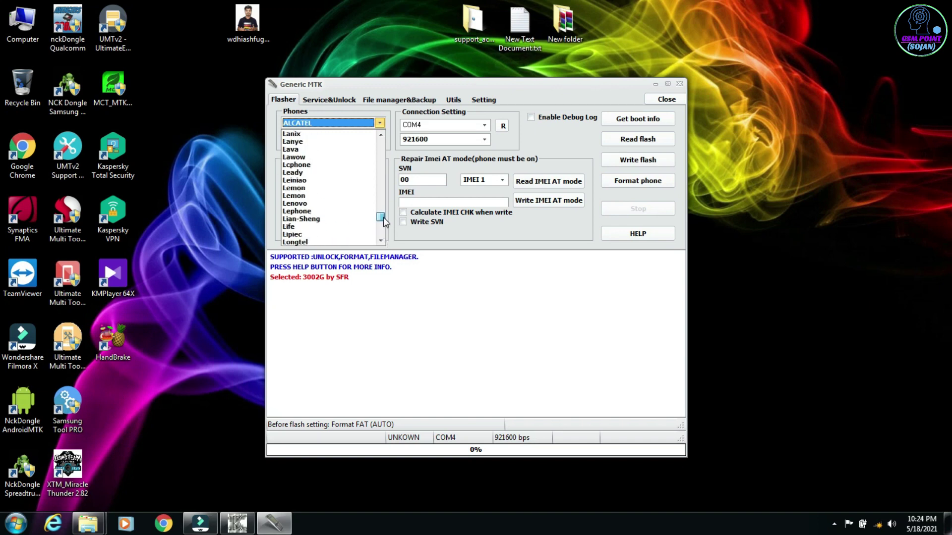
pyautogui.click(352, 203)
pyautogui.click(380, 138)
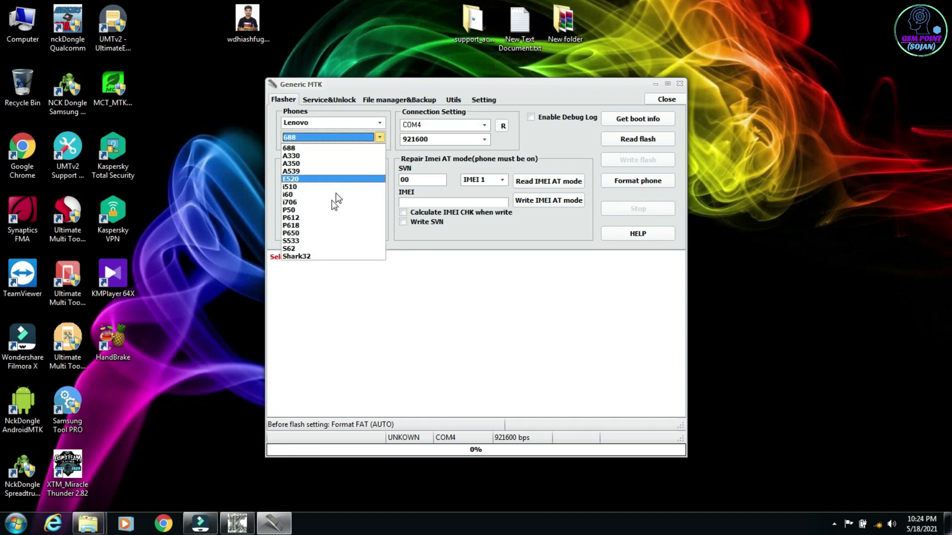
pyautogui.click(307, 163)
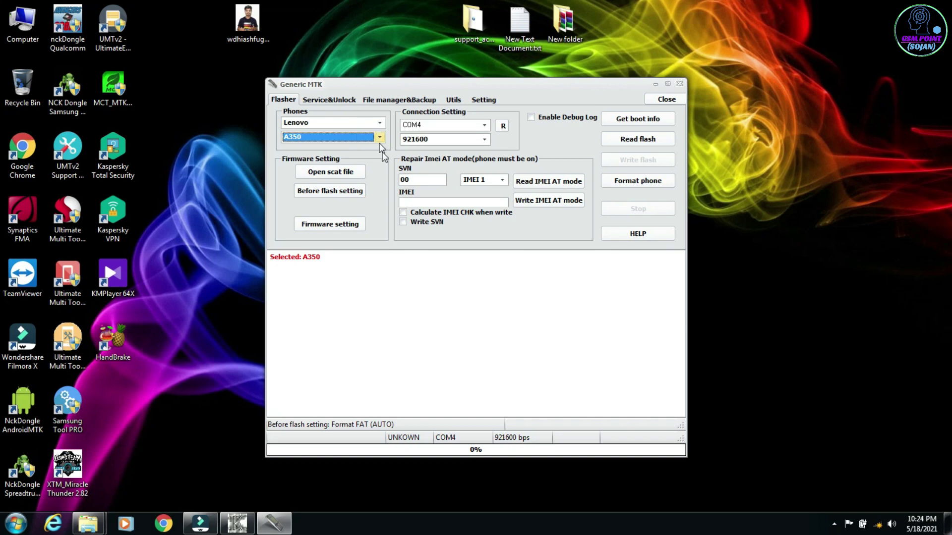
# - Browse the Symphony firmware folders on the China All Flash File (E:) drive for a scatter file, and leave without choosing one
pyautogui.click(338, 173)
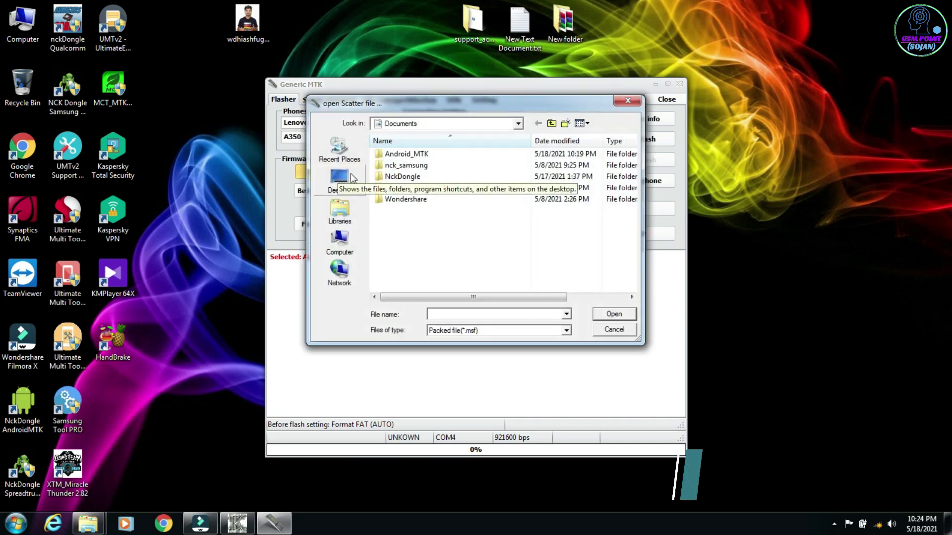
pyautogui.click(339, 244)
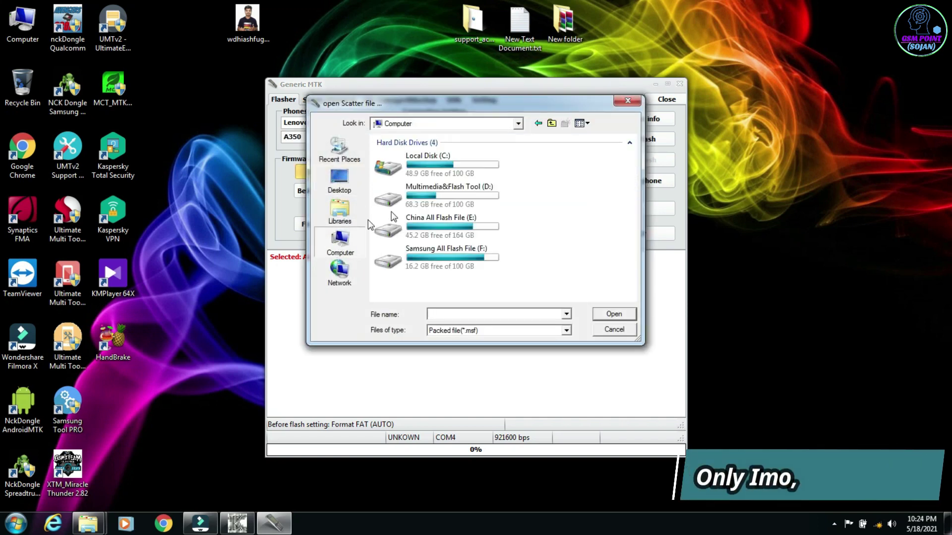
pyautogui.click(439, 257)
pyautogui.doubleClick(440, 224)
pyautogui.scroll(-5, 443, 228)
pyautogui.doubleClick(411, 256)
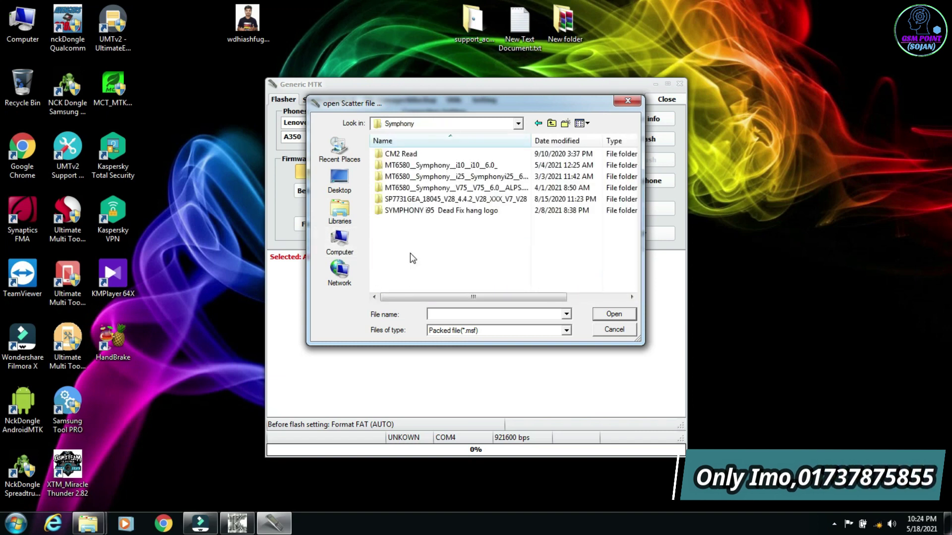
pyautogui.doubleClick(419, 177)
pyautogui.doubleClick(419, 176)
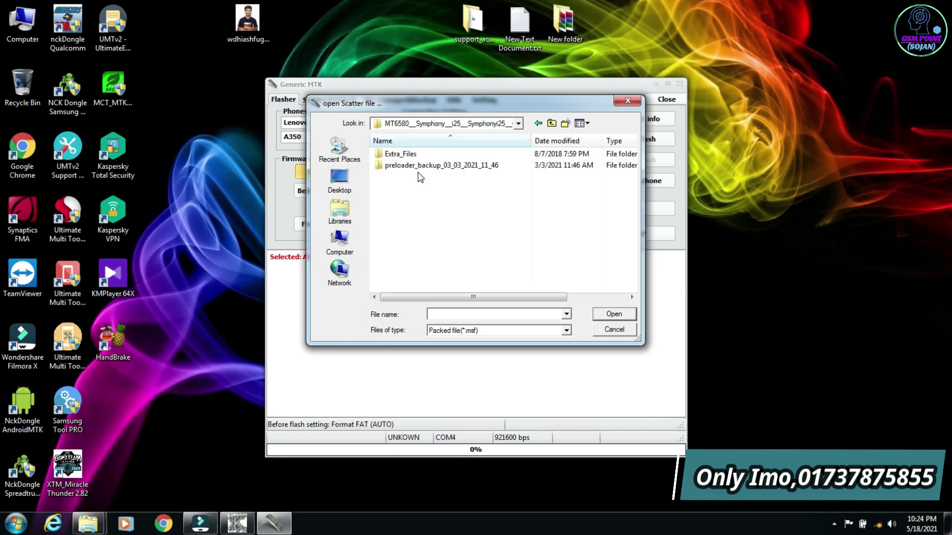
pyautogui.doubleClick(419, 164)
pyautogui.click(551, 123)
pyautogui.click(551, 123)
pyautogui.click(551, 123)
pyautogui.click(552, 123)
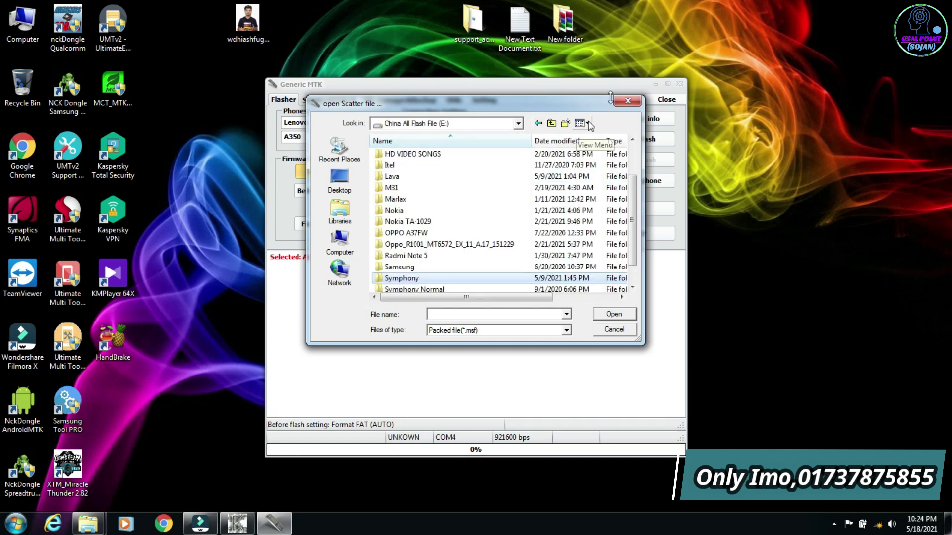
pyautogui.click(628, 101)
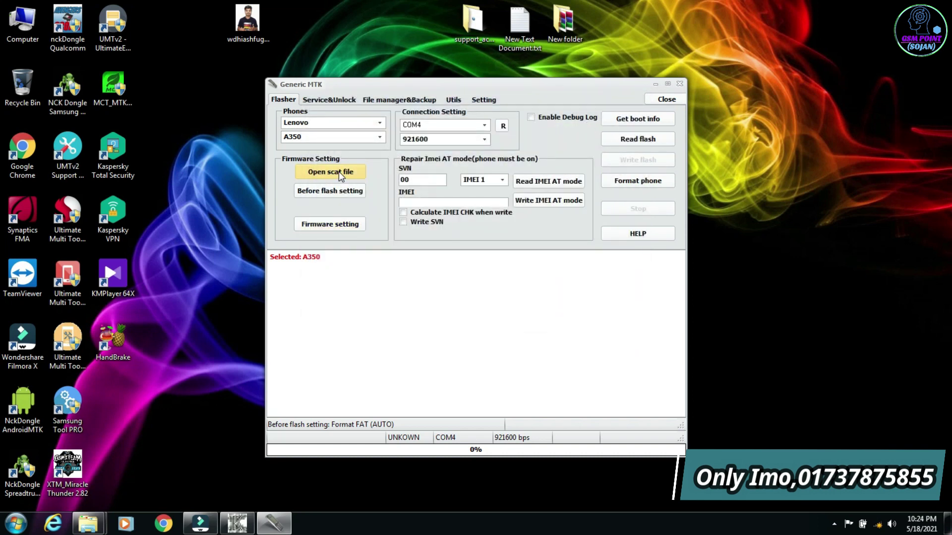
# - Review the firmware settings' ROM file list and the connection settings' COM port and speed choices
pyautogui.click(341, 226)
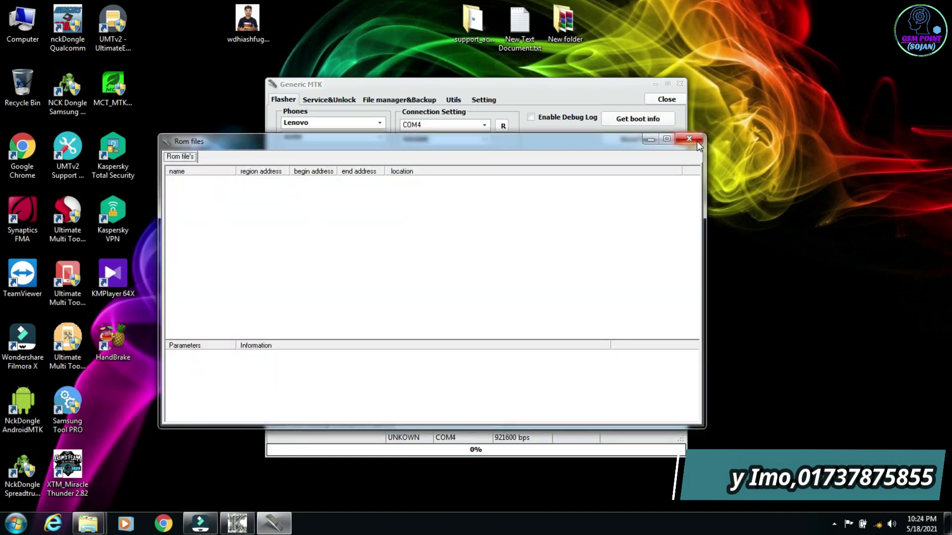
pyautogui.click(689, 138)
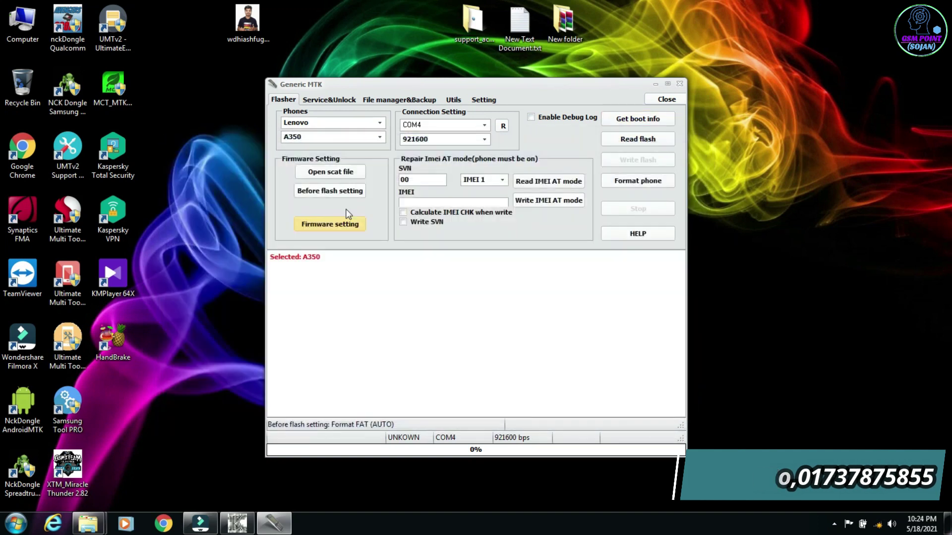
pyautogui.click(484, 125)
pyautogui.click(484, 125)
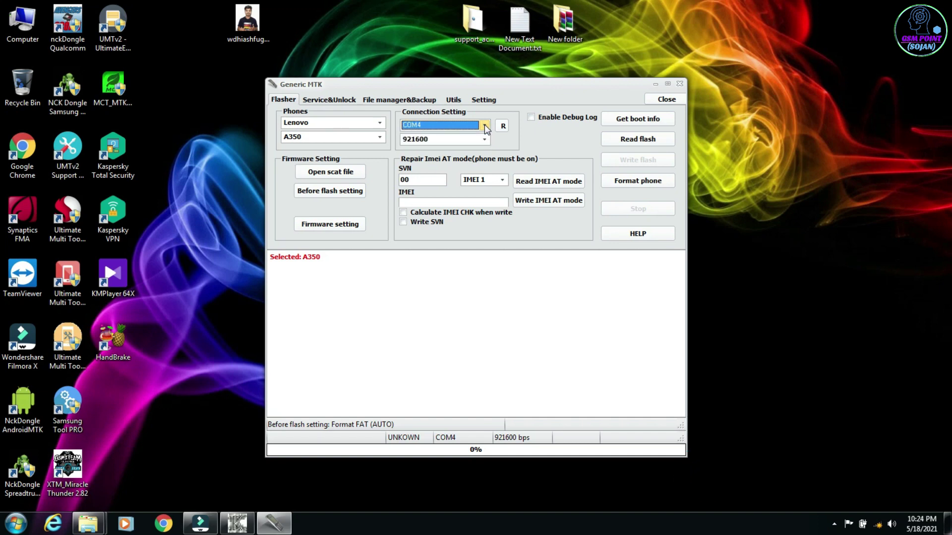
pyautogui.click(485, 140)
pyautogui.click(485, 140)
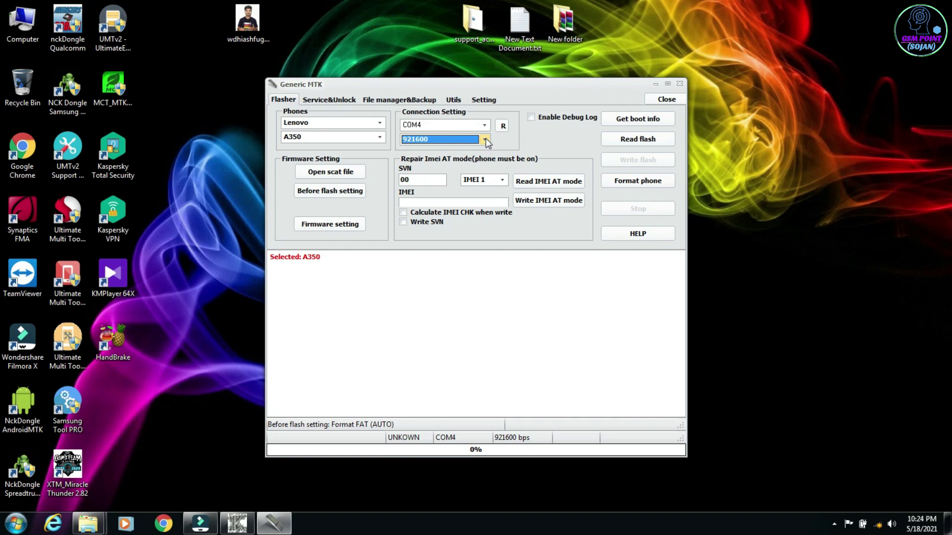
# - Examine the SVN and IMEI fields and the selectable IMEI slots for AT-mode IMEI repair
pyautogui.moveTo(437, 184); pyautogui.dragTo(389, 181)
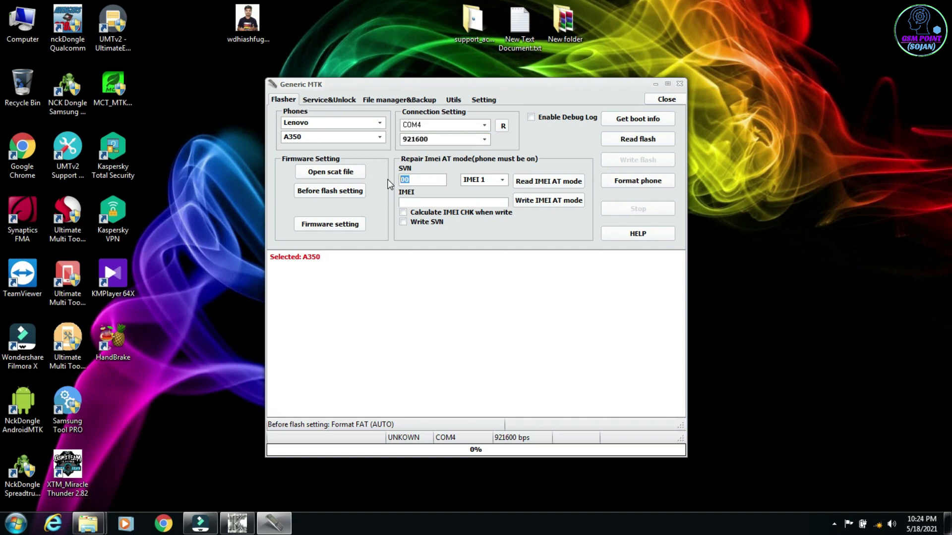
pyautogui.click(466, 202)
pyautogui.click(502, 179)
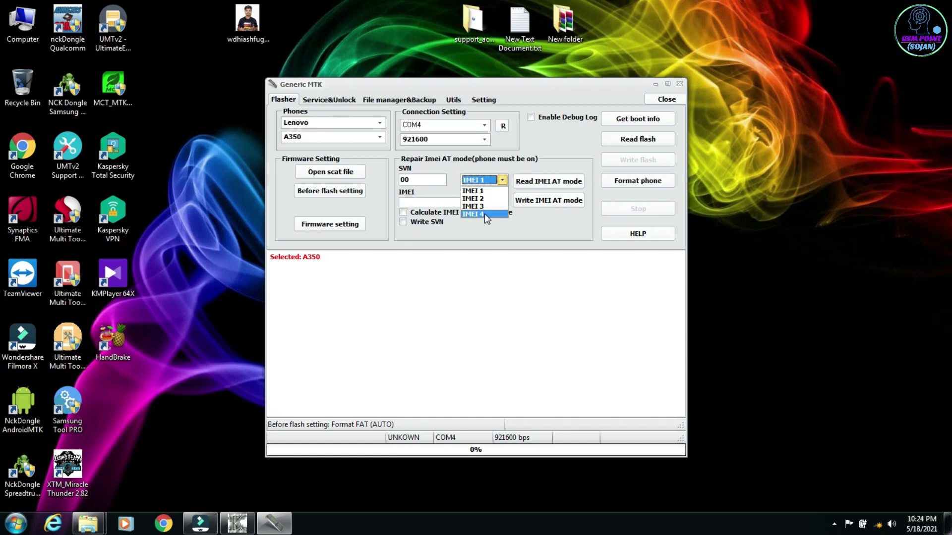
pyautogui.click(555, 260)
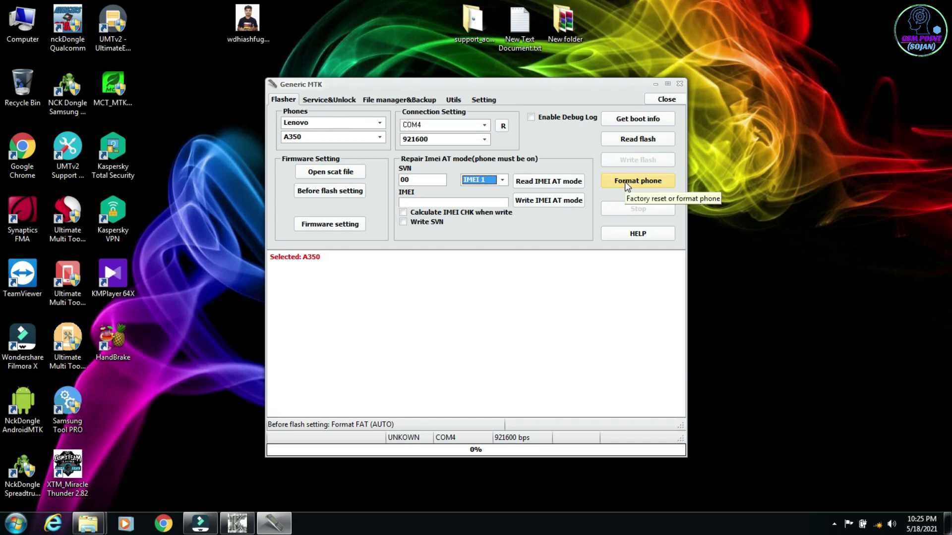
# - Open the service and unlock functions and check their phone brand and model choices
pyautogui.click(322, 98)
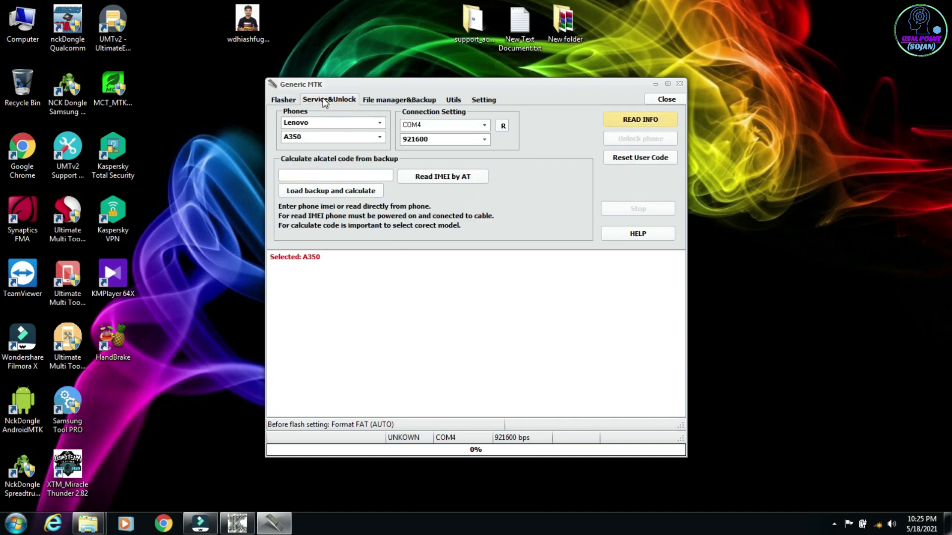
pyautogui.click(380, 123)
pyautogui.click(354, 122)
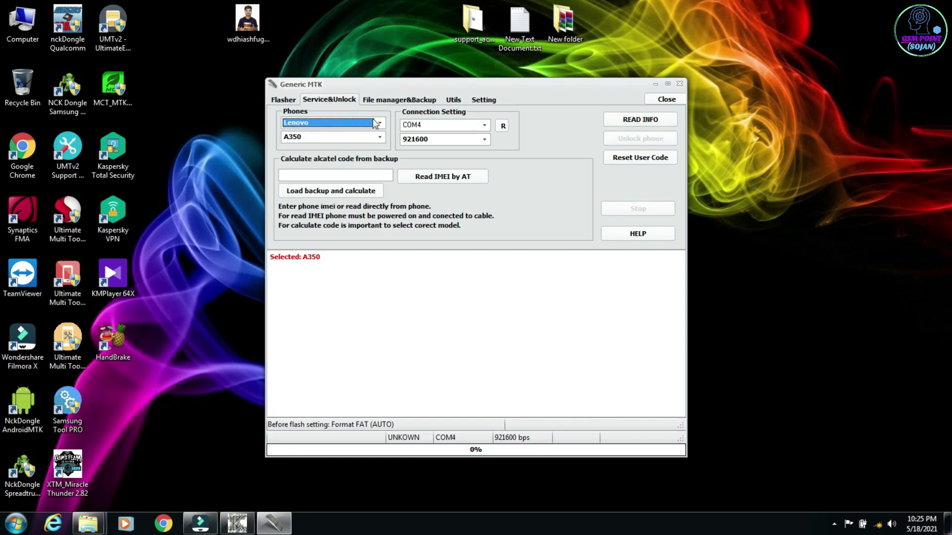
pyautogui.click(380, 137)
pyautogui.click(380, 137)
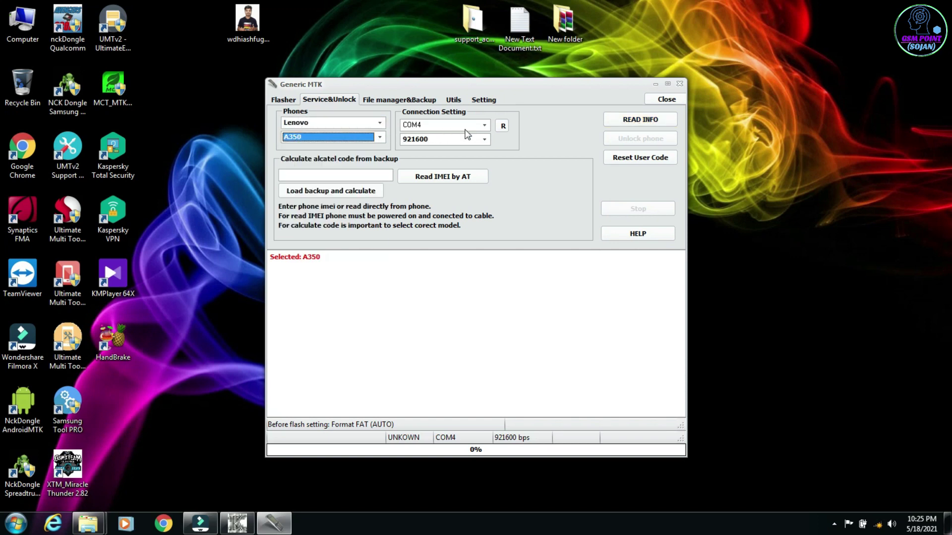
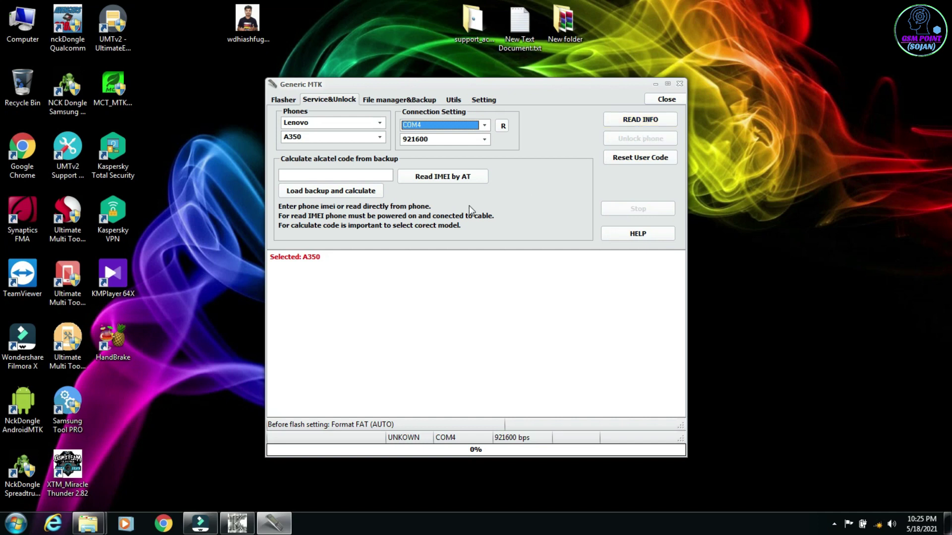
# - Look over the file manager and backup functions and the phonebook utility, and return to the flasher functions
pyautogui.click(378, 102)
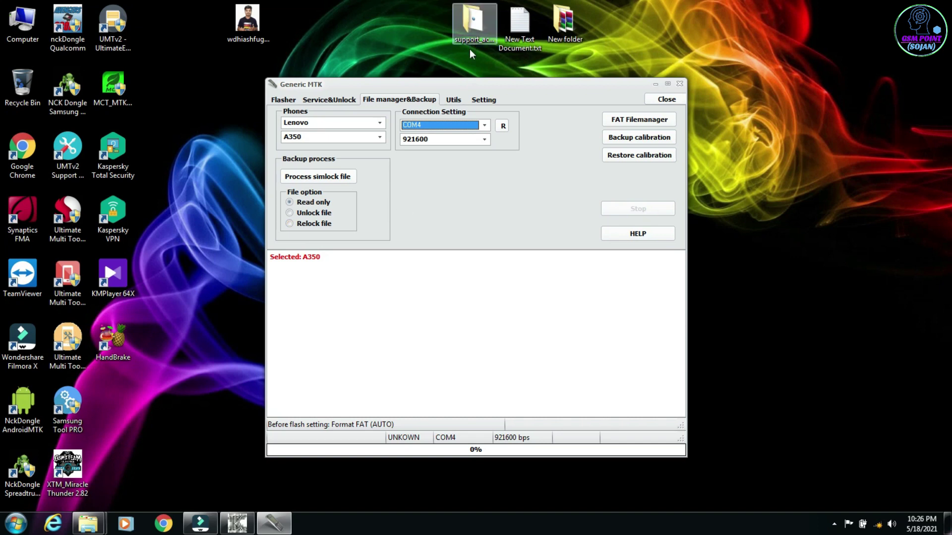
pyautogui.click(454, 100)
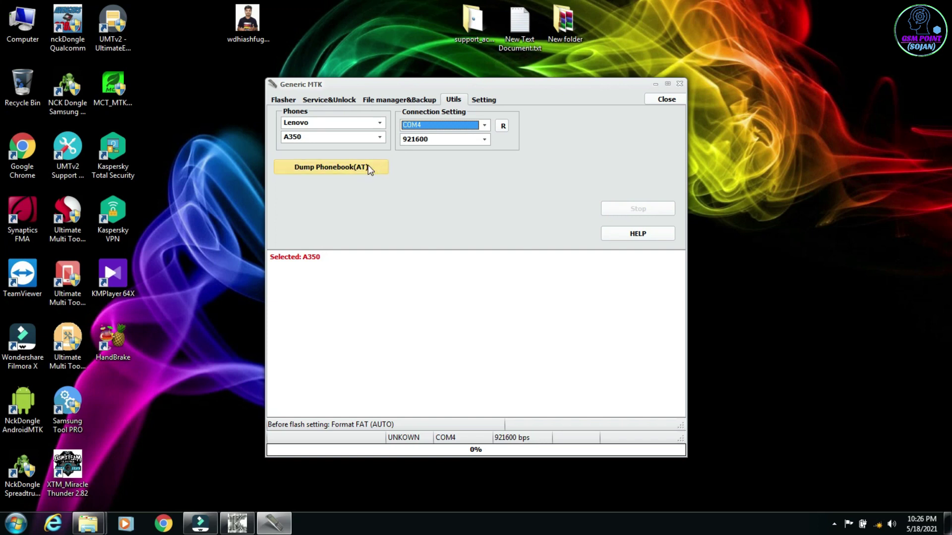
pyautogui.click(330, 99)
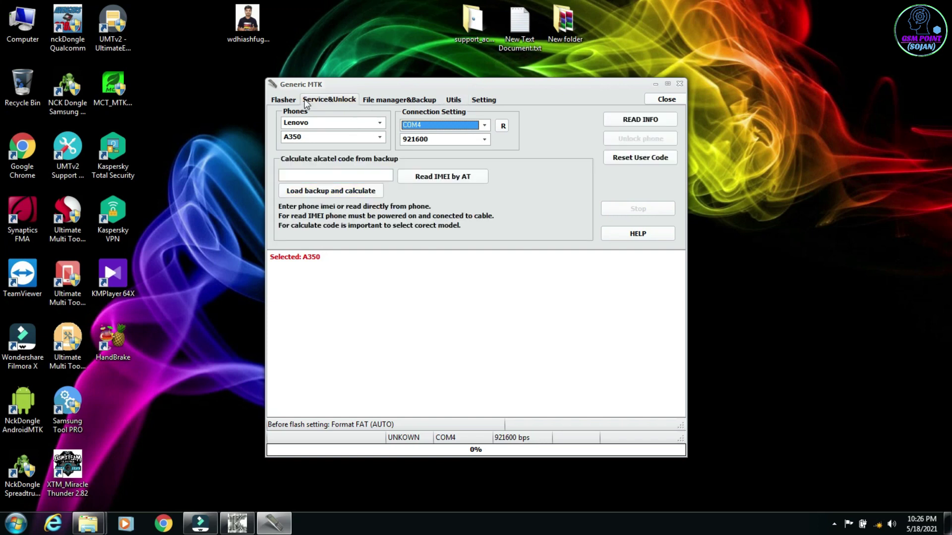
pyautogui.click(281, 100)
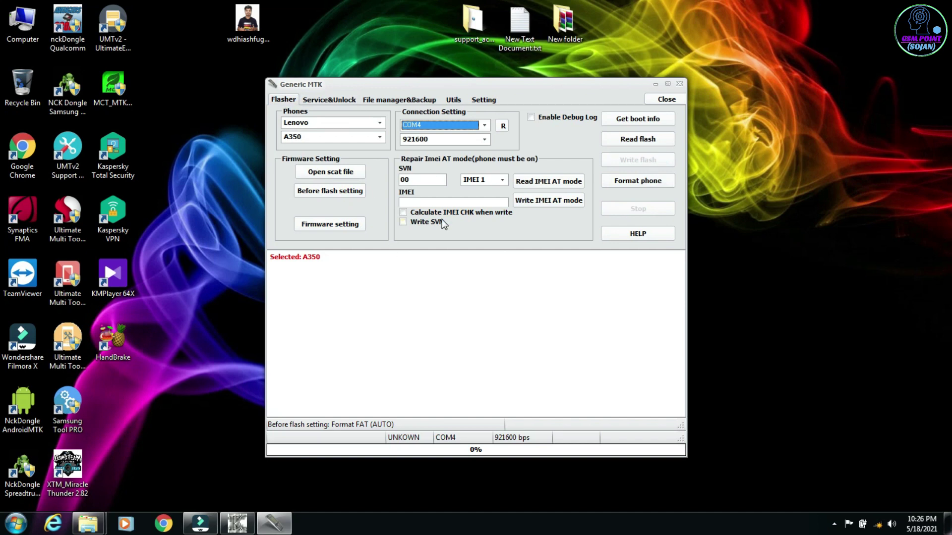
# - Close Generic MTK, launch the For Samsung V 0.7.2 module from the all-in-one launcher, and move its window fully into view
pyautogui.click(678, 84)
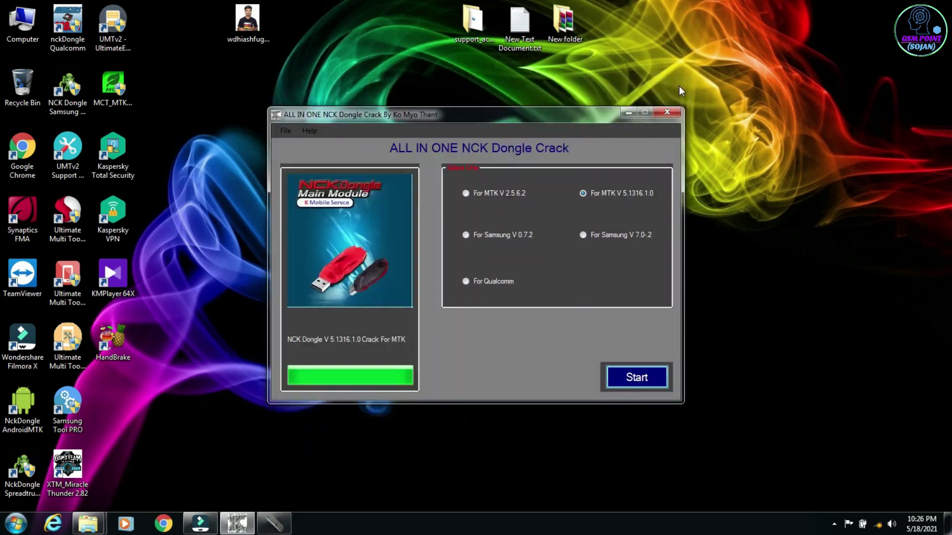
pyautogui.click(465, 237)
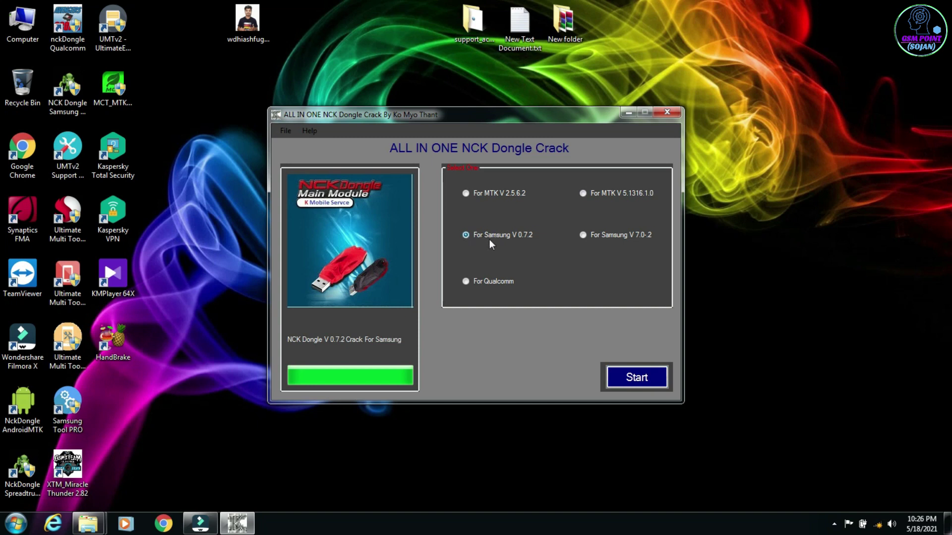
pyautogui.click(626, 375)
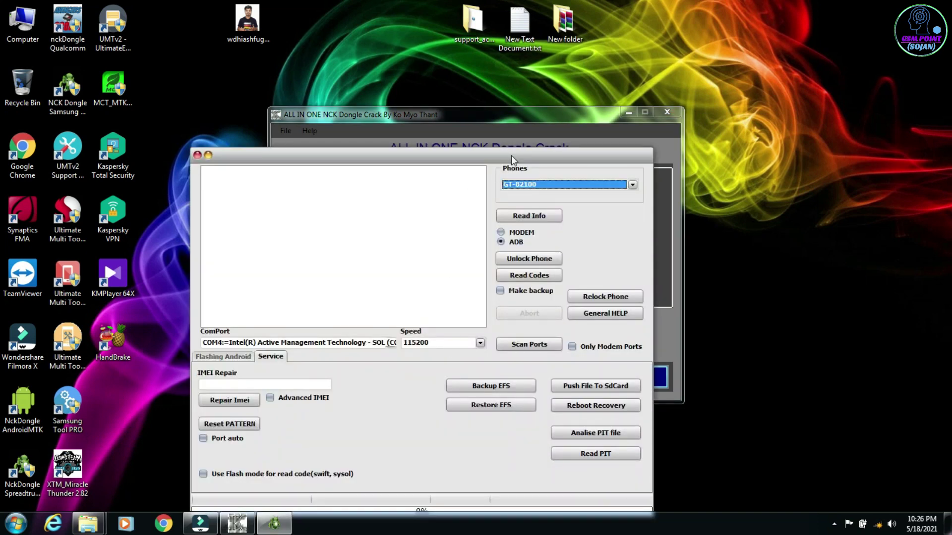
pyautogui.moveTo(511, 156); pyautogui.dragTo(545, 64)
# - Examine the list of supported Samsung phone models
pyautogui.click(666, 93)
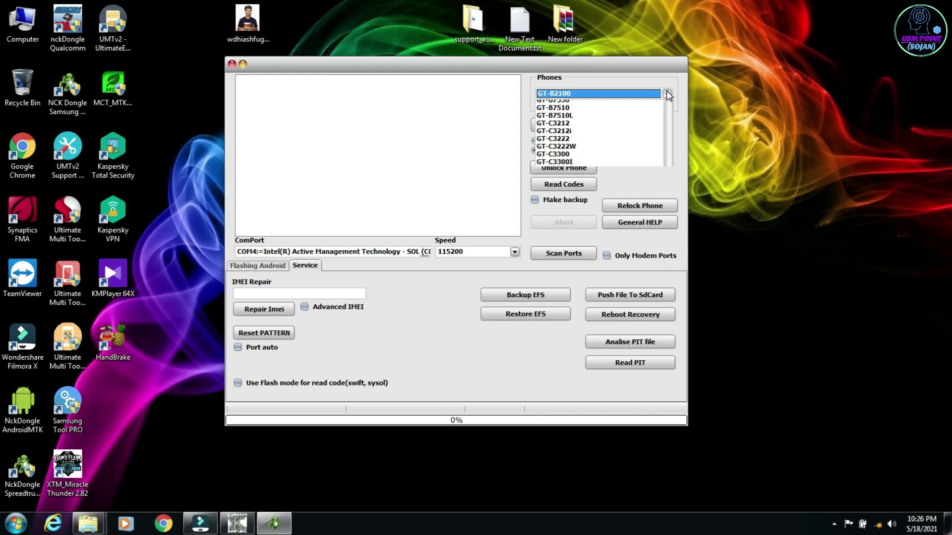
pyautogui.moveTo(668, 109)
pyautogui.mouseDown()
pyautogui.moveTo(664, 330)
pyautogui.moveTo(665, 91)
pyautogui.mouseUp()
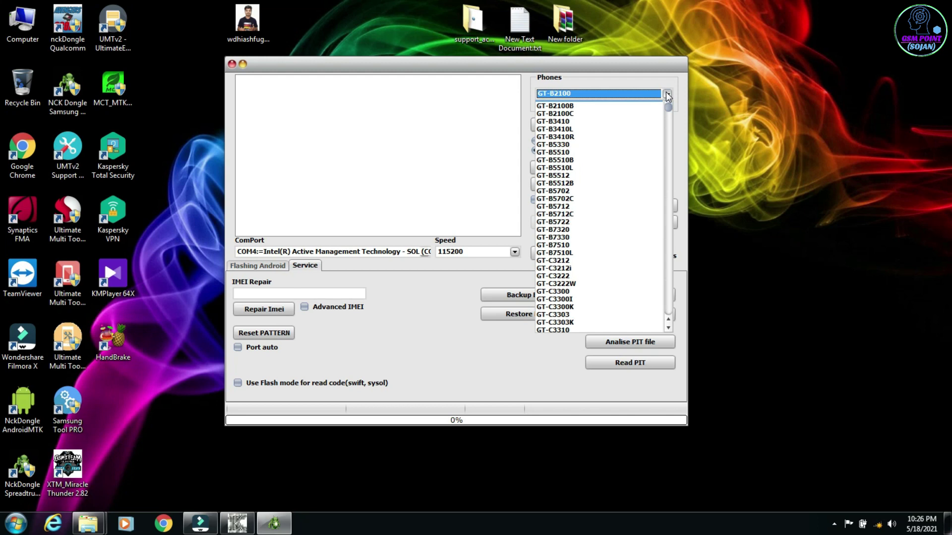
pyautogui.click(667, 94)
pyautogui.click(667, 93)
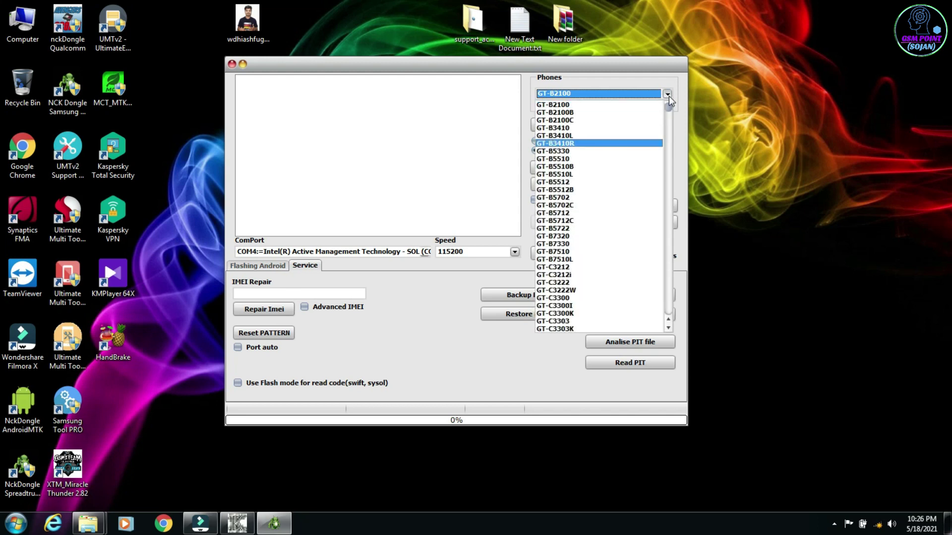
pyautogui.click(667, 94)
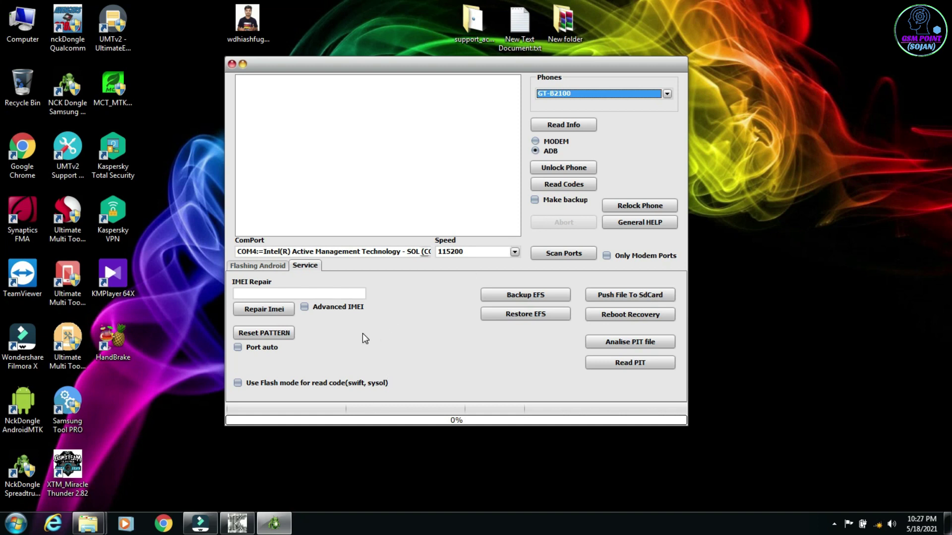
# - Open the Android flashing functions and check the modem-only port filter and the available COM ports
pyautogui.click(261, 268)
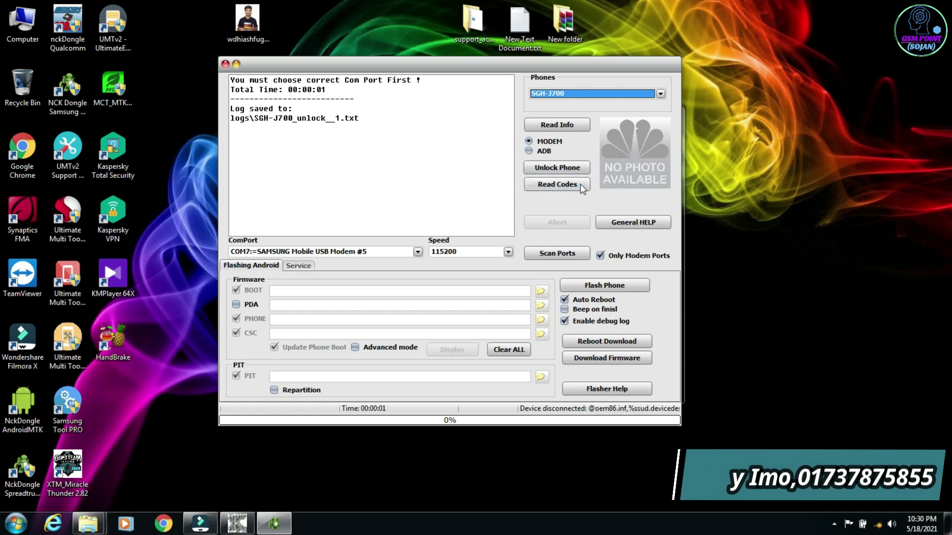
pyautogui.click(599, 256)
pyautogui.click(599, 257)
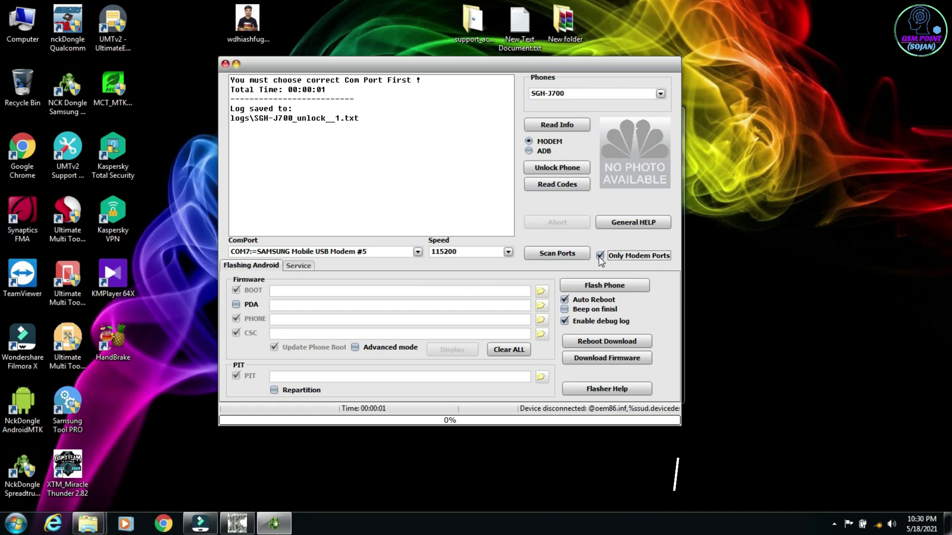
pyautogui.click(418, 251)
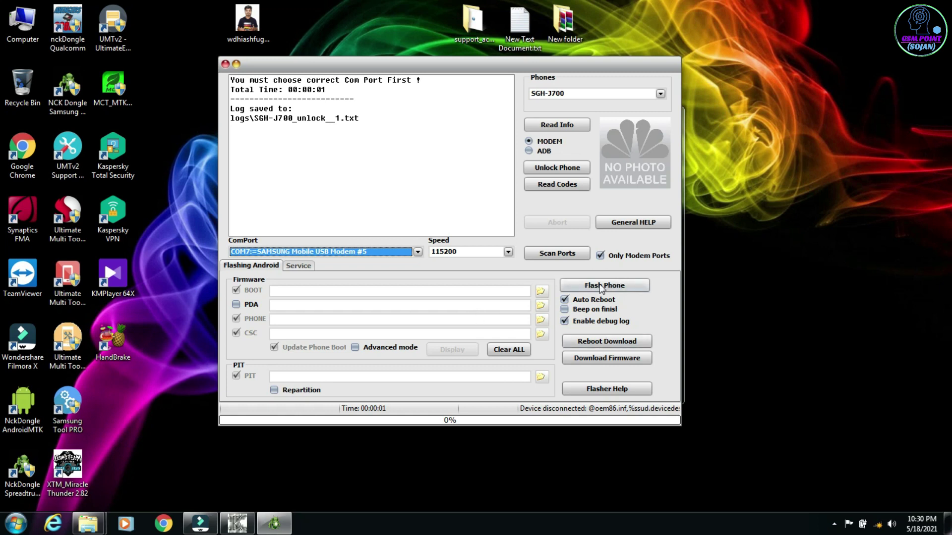
# - Look through the downloadable firmware lists for the GT-B5510 and GT-I8190L models, and close the firmware list
pyautogui.click(593, 359)
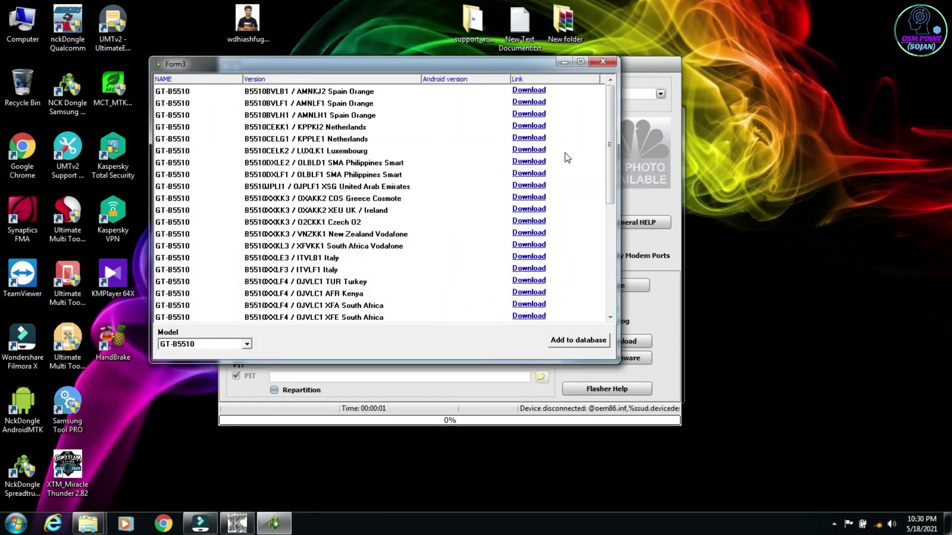
pyautogui.moveTo(609, 140); pyautogui.dragTo(621, 283)
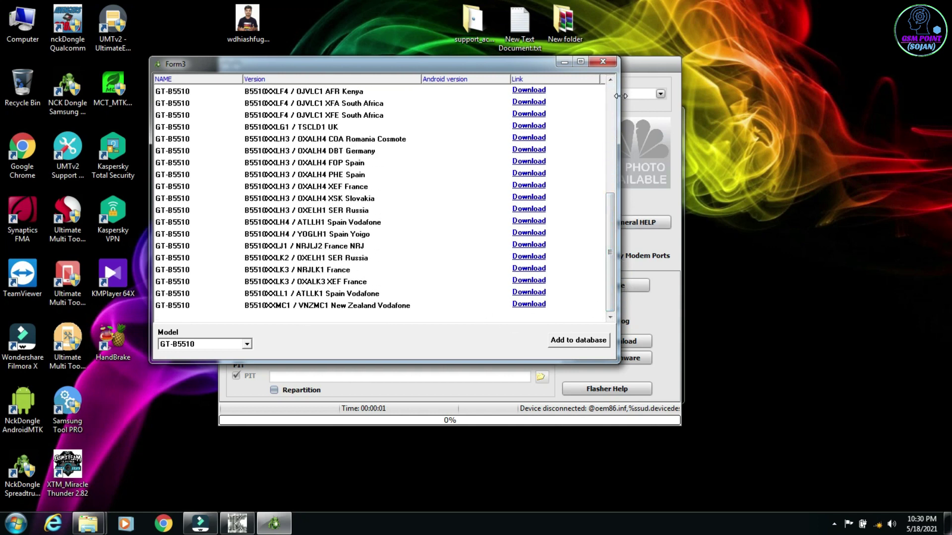
pyautogui.click(246, 344)
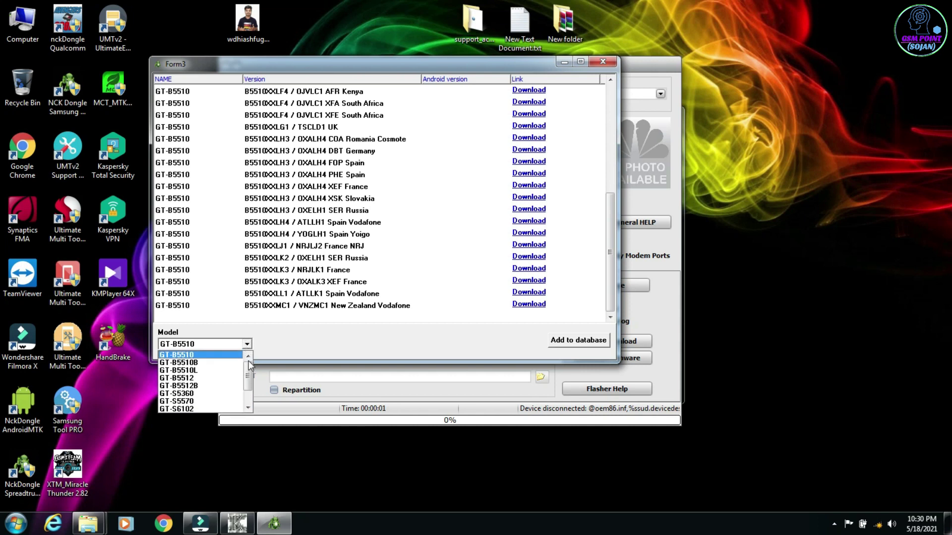
pyautogui.scroll(-1, 247, 396)
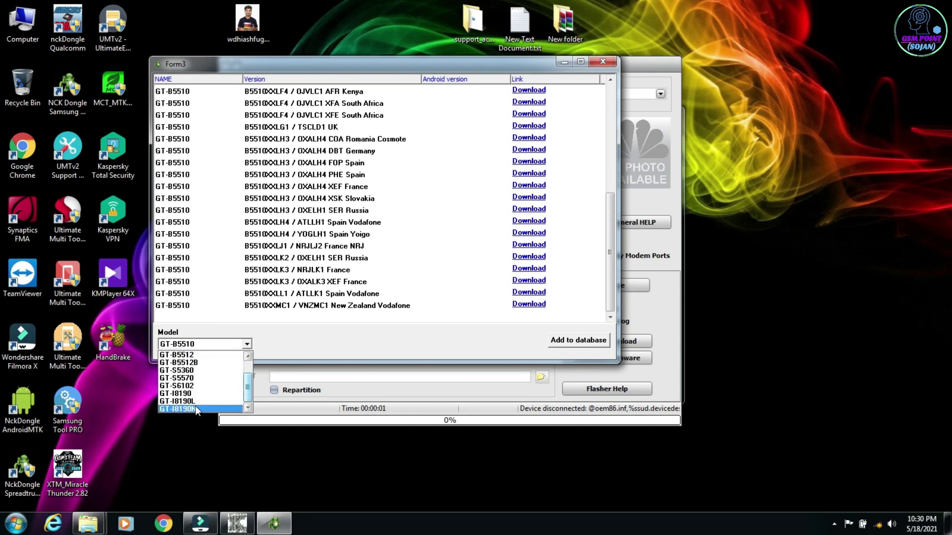
pyautogui.click(195, 403)
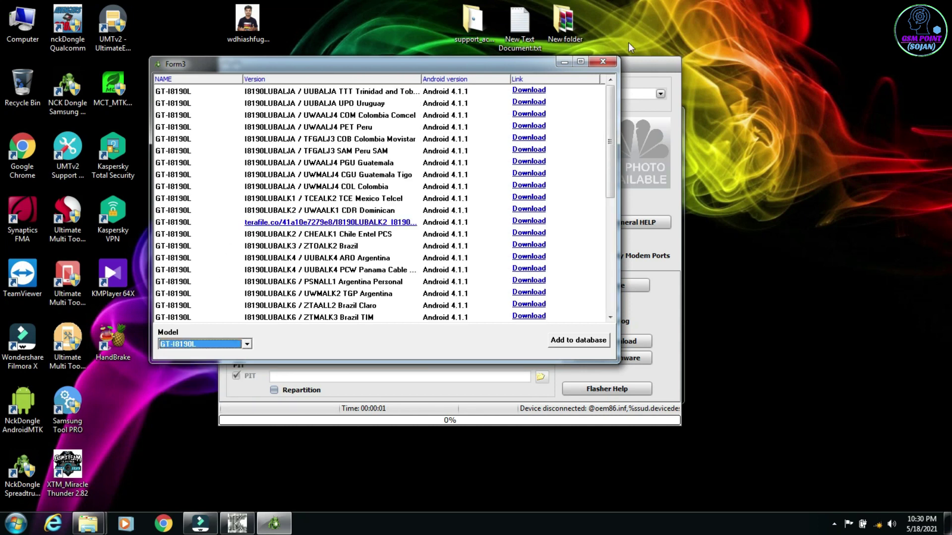
pyautogui.click(603, 61)
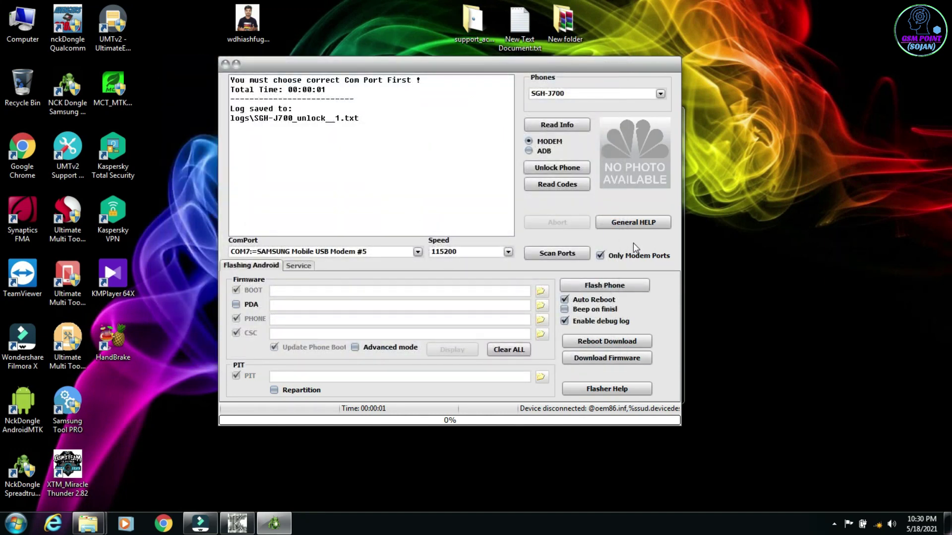
# - Browse the supported phone models again and select the SGH-I957
pyautogui.click(660, 94)
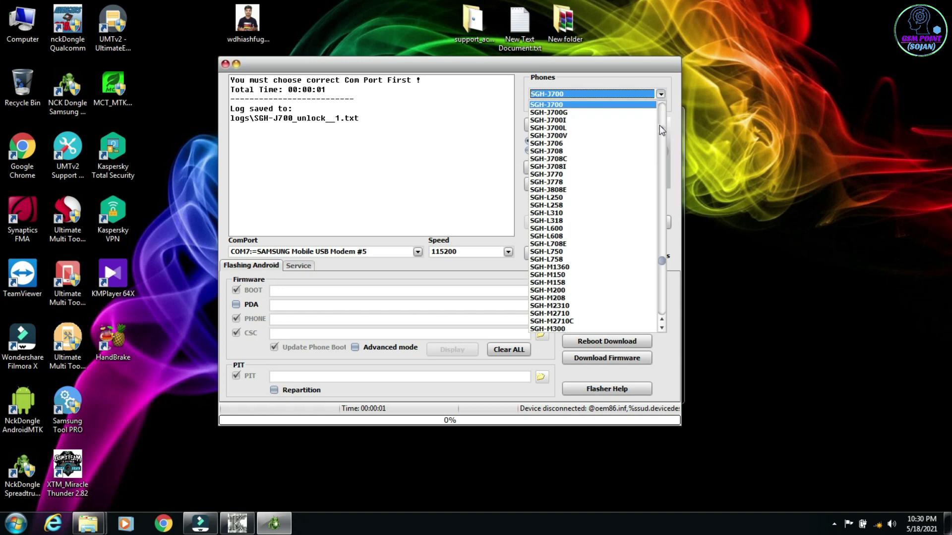
pyautogui.moveTo(661, 261); pyautogui.dragTo(672, 103)
pyautogui.click(592, 104)
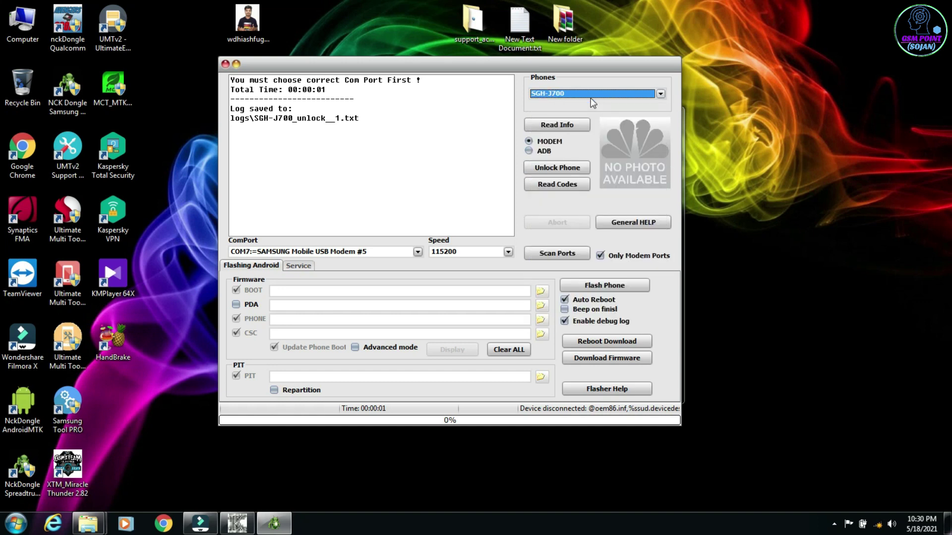
pyautogui.click(597, 91)
pyautogui.click(586, 115)
# - Look over the service functions and close the Samsung V 0.7.2 module to return to the all-in-one launcher
pyautogui.click(300, 266)
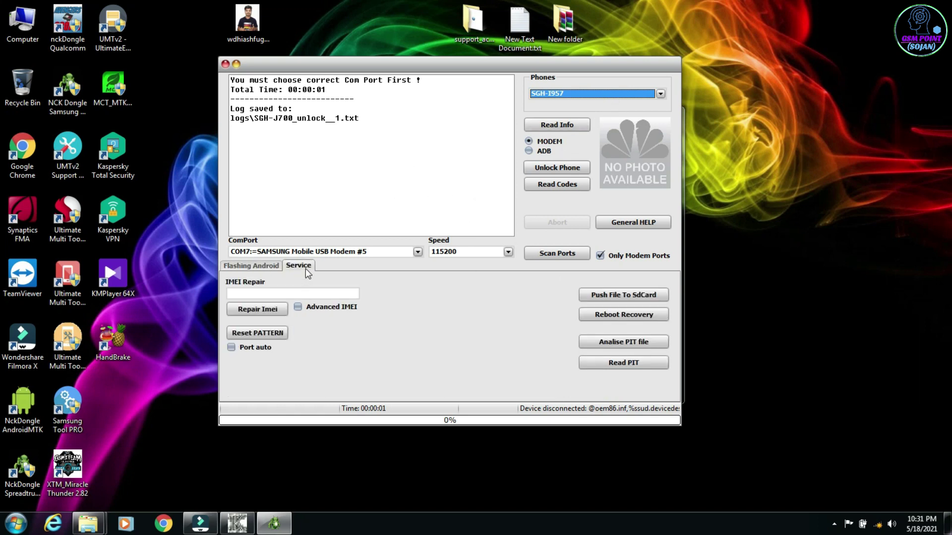
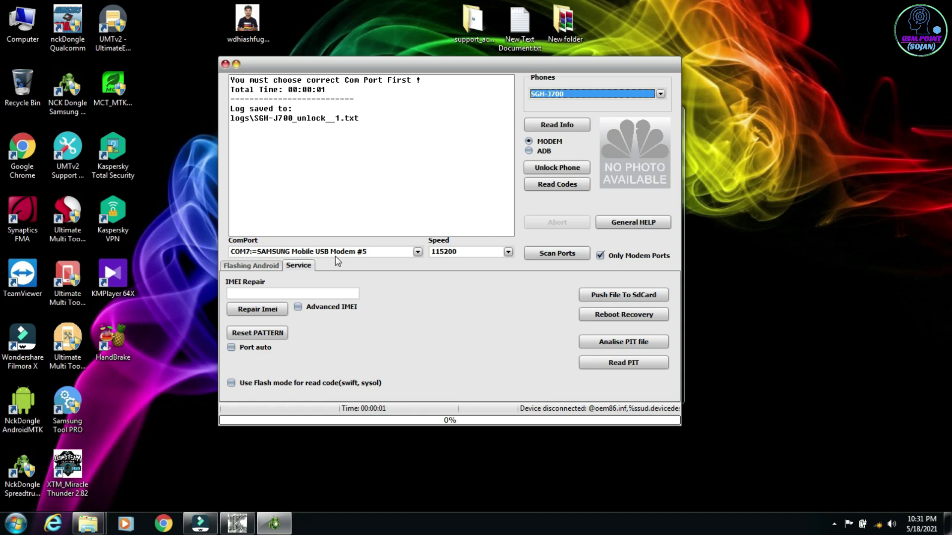
pyautogui.click(272, 271)
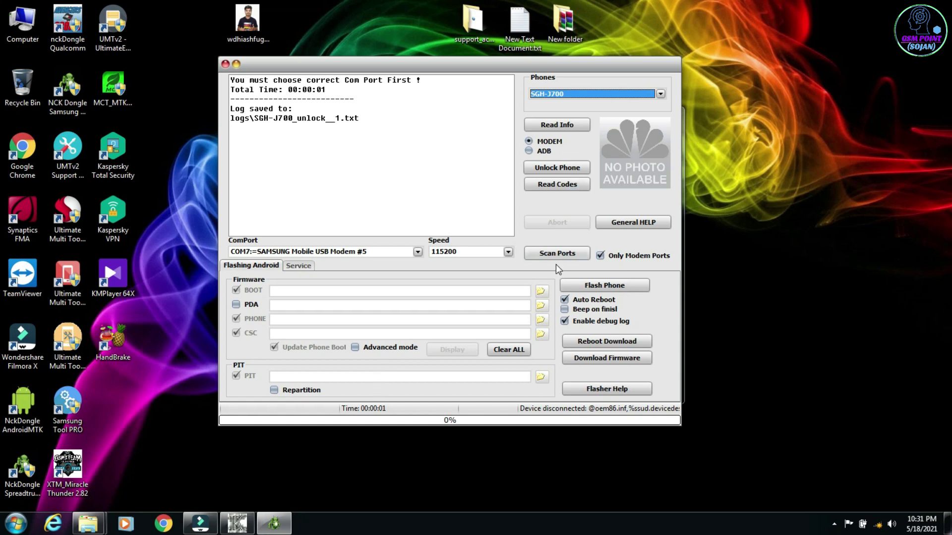
pyautogui.click(224, 63)
pyautogui.click(516, 236)
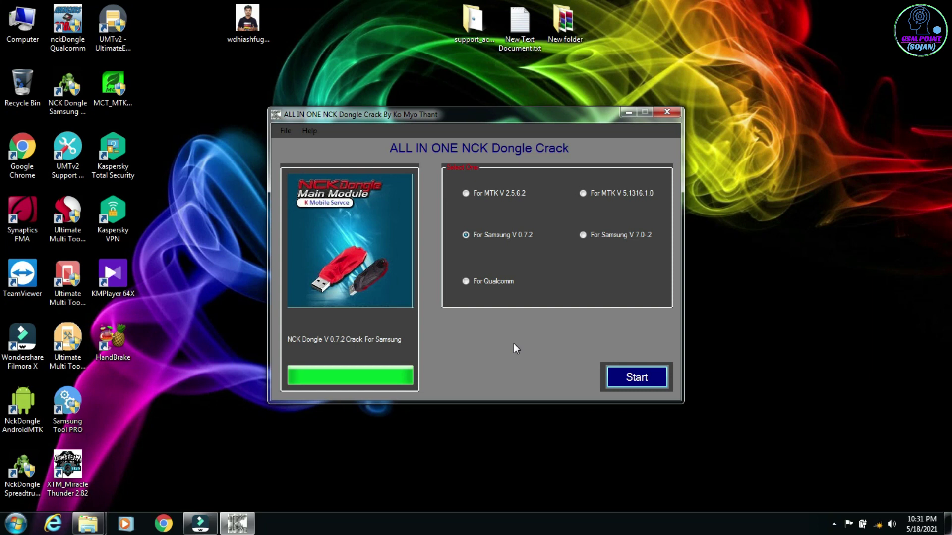